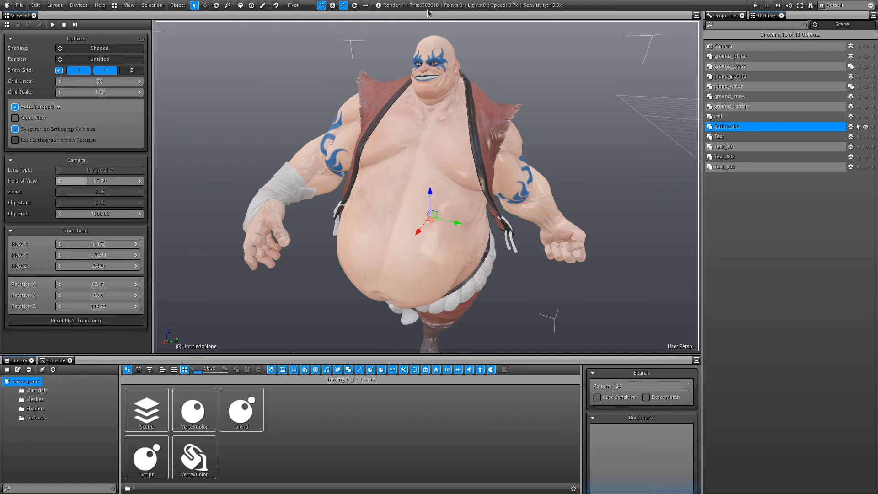
# Build the reduction data for the bigguy mesh in the library's Meshes folder
pyautogui.click(418, 160)
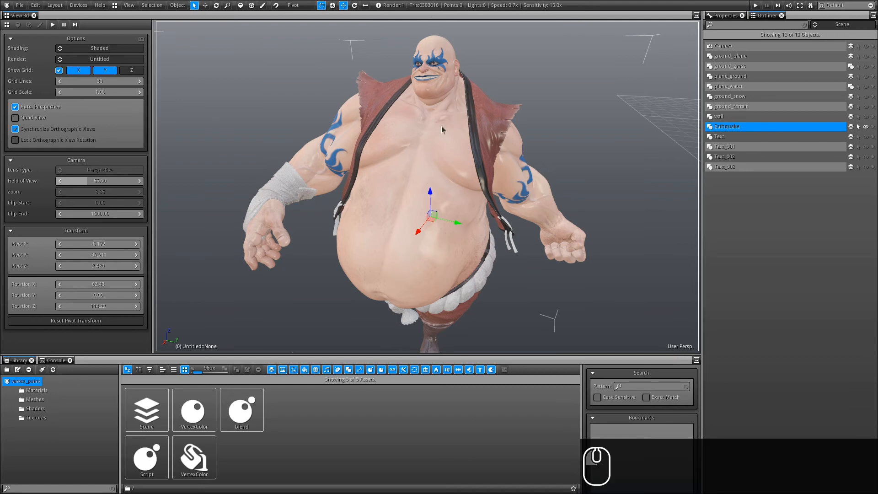
pyautogui.click(34, 399)
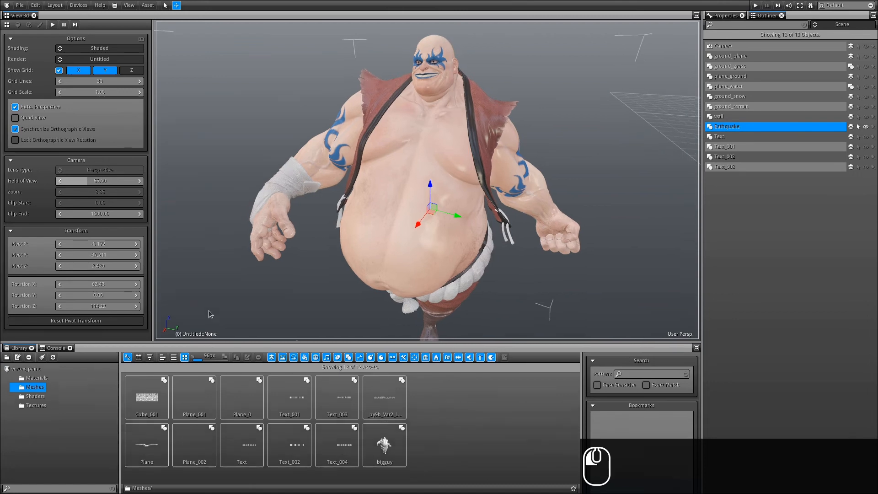
pyautogui.moveTo(210, 358); pyautogui.dragTo(210, 231)
pyautogui.click(242, 425)
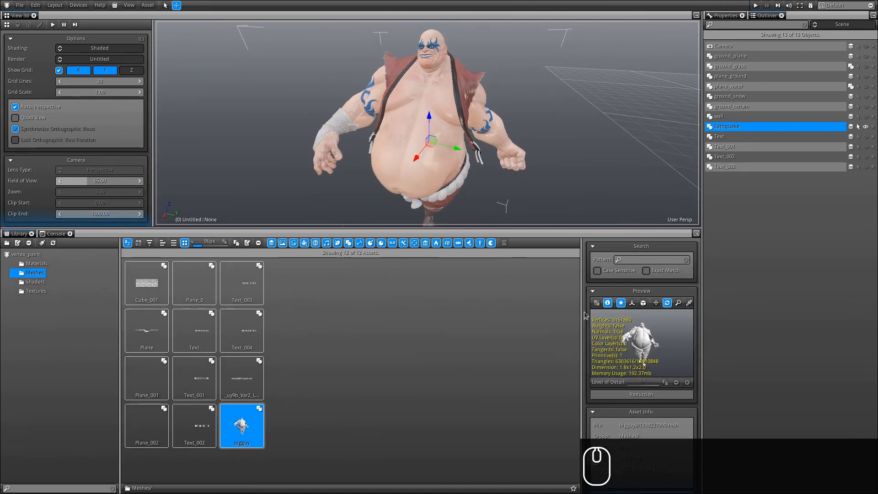
pyautogui.moveTo(582, 320); pyautogui.dragTo(507, 330)
pyautogui.scroll(-5, 514, 331)
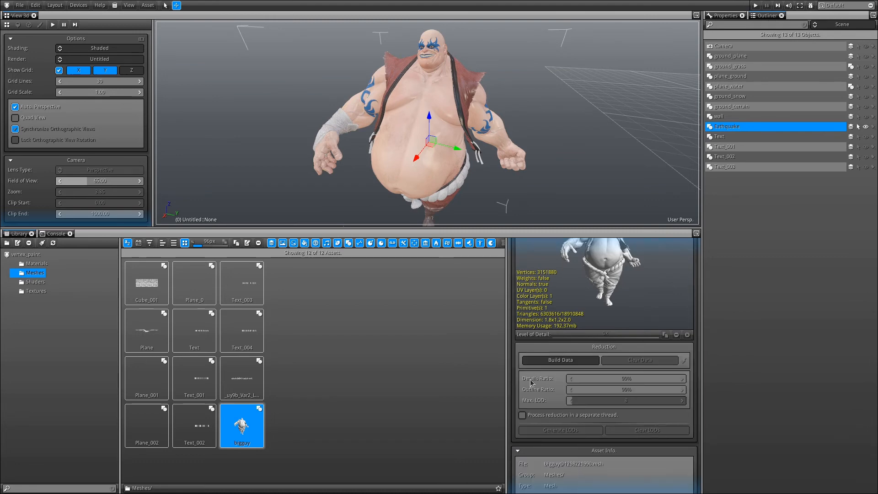
pyautogui.click(567, 361)
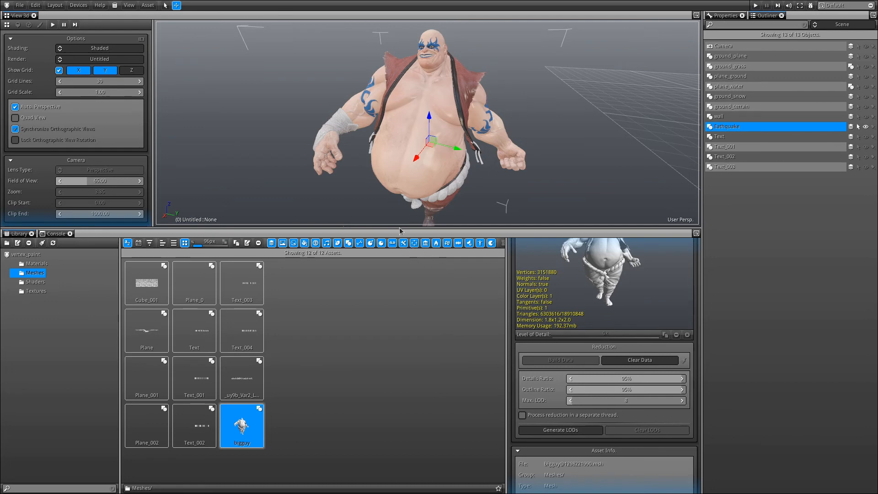
pyautogui.moveTo(396, 233); pyautogui.dragTo(377, 351)
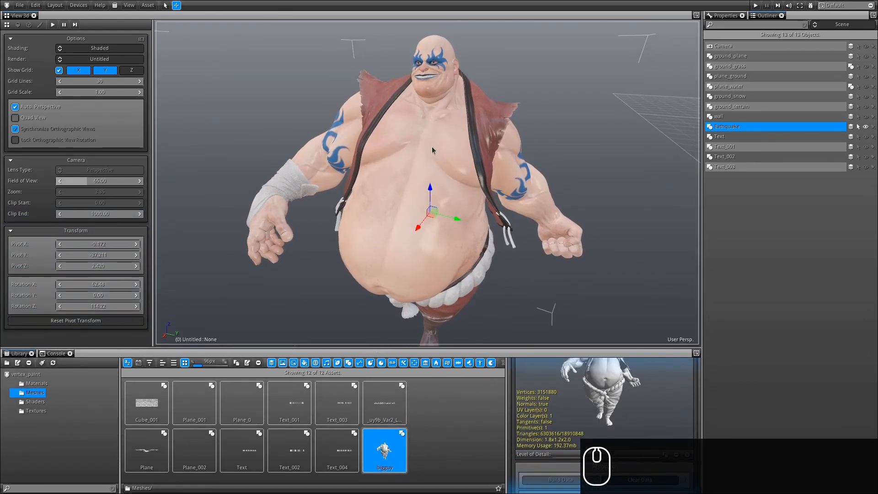
# Activate the Vertex Paint tool for the Earthquake character and set its brush method to Octree
pyautogui.click(39, 24)
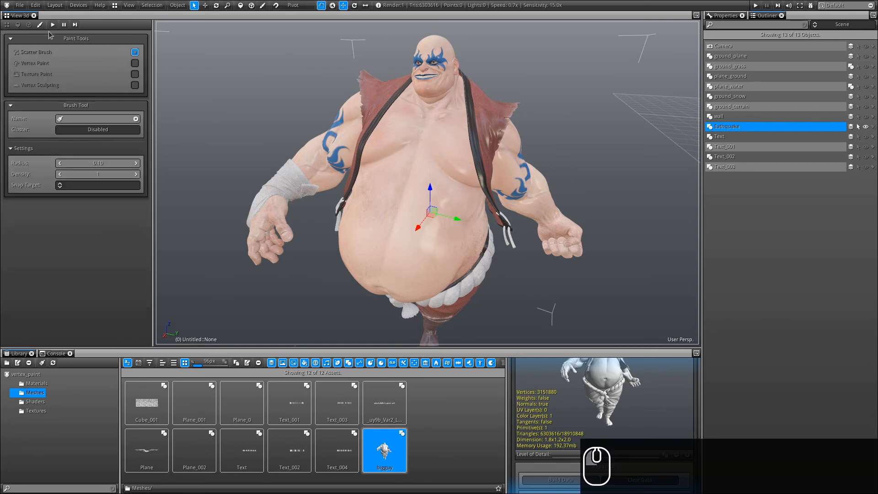
pyautogui.click(263, 5)
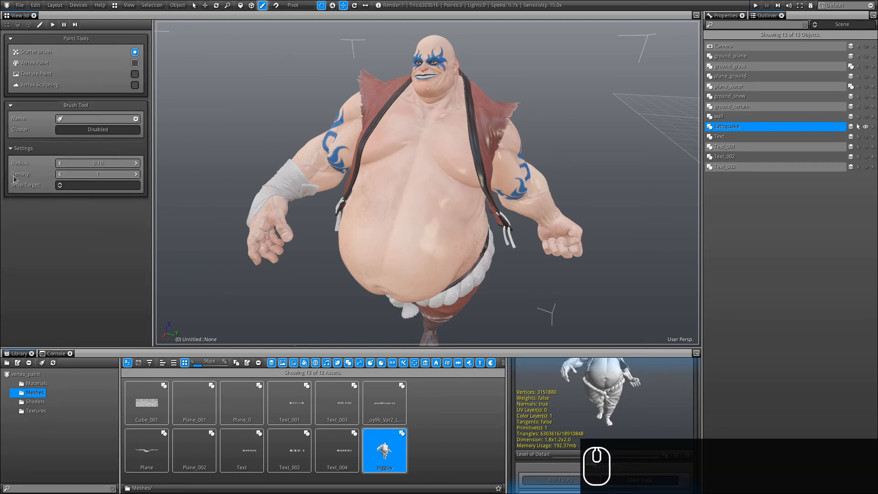
pyautogui.click(135, 62)
pyautogui.click(92, 226)
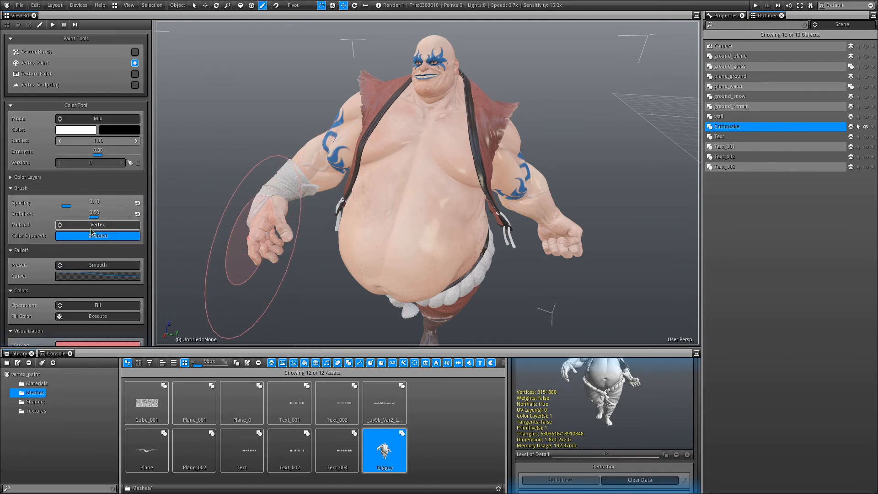
pyautogui.click(72, 258)
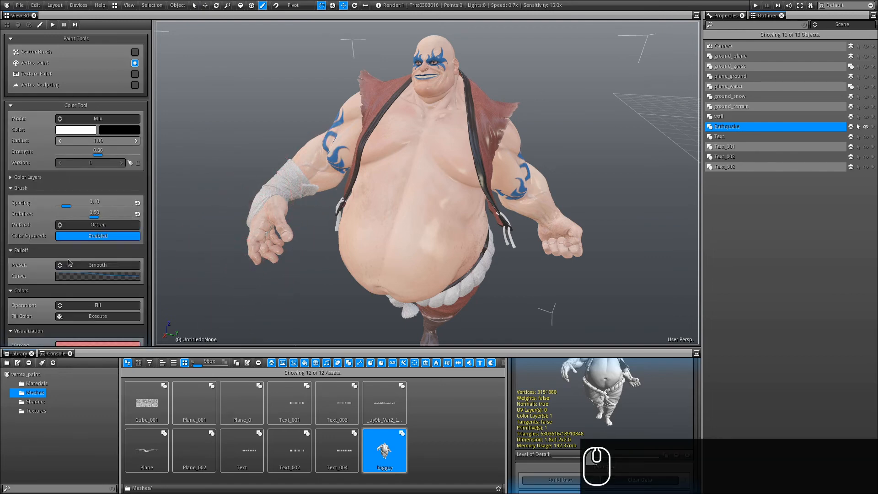
# Set the brush radius to 0.22, paint white strokes on the character's belly and revert them to color version 0
pyautogui.keyDown('ctrl'); pyautogui.moveTo(406, 242); pyautogui.dragTo(344, 226, button='right'); pyautogui.keyUp('ctrl')
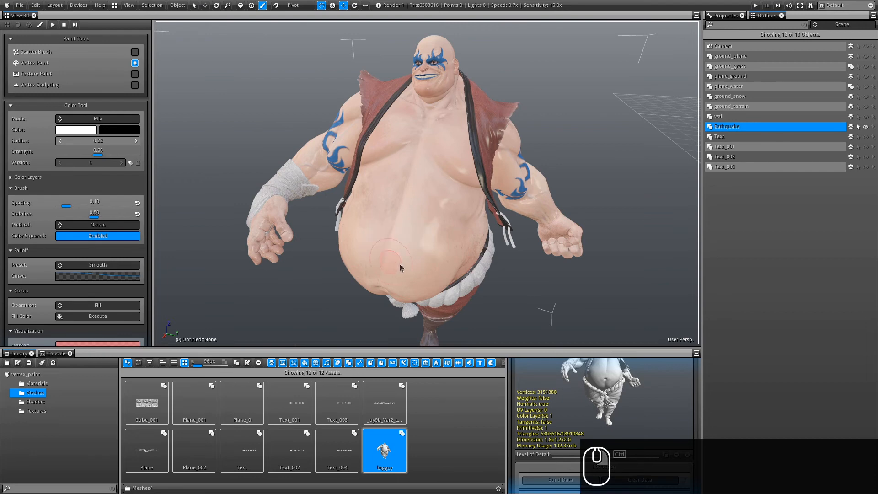
pyautogui.moveTo(399, 264)
pyautogui.keyDown('alt'); pyautogui.mouseDown()
pyautogui.moveTo(468, 202)
pyautogui.moveTo(432, 283)
pyautogui.mouseUp(); pyautogui.keyUp('alt')
pyautogui.moveTo(394, 249)
pyautogui.mouseDown()
pyautogui.moveTo(425, 220)
pyautogui.moveTo(436, 245)
pyautogui.moveTo(423, 167)
pyautogui.moveTo(421, 248)
pyautogui.moveTo(342, 248)
pyautogui.moveTo(350, 258)
pyautogui.mouseUp()
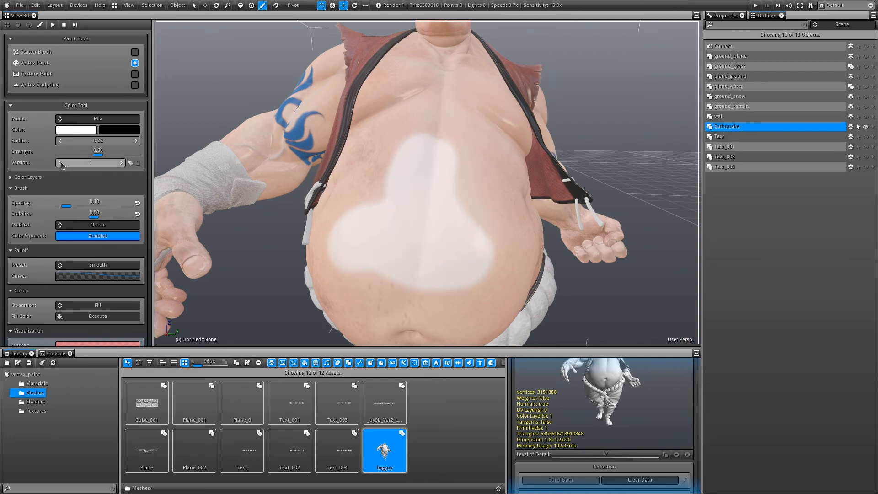
pyautogui.click(62, 164)
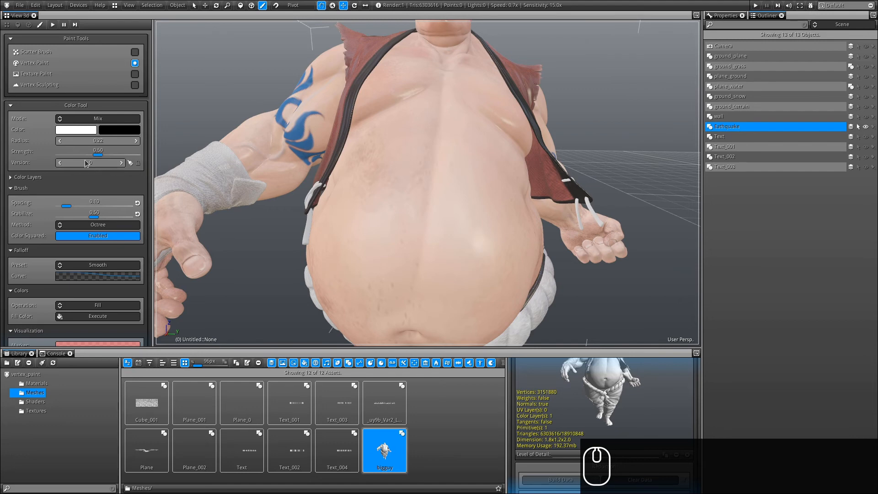
# Paint a large white patch on the belly with version recording locked, and clear the stored color versions
pyautogui.click(138, 163)
pyautogui.moveTo(441, 232)
pyautogui.mouseDown()
pyautogui.moveTo(435, 180)
pyautogui.moveTo(388, 260)
pyautogui.moveTo(421, 212)
pyautogui.moveTo(426, 285)
pyautogui.moveTo(392, 242)
pyautogui.mouseUp()
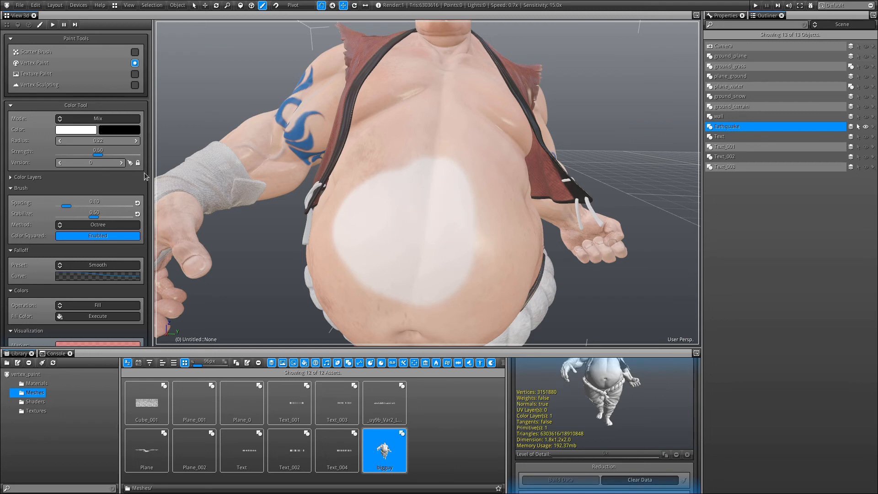
pyautogui.click(130, 163)
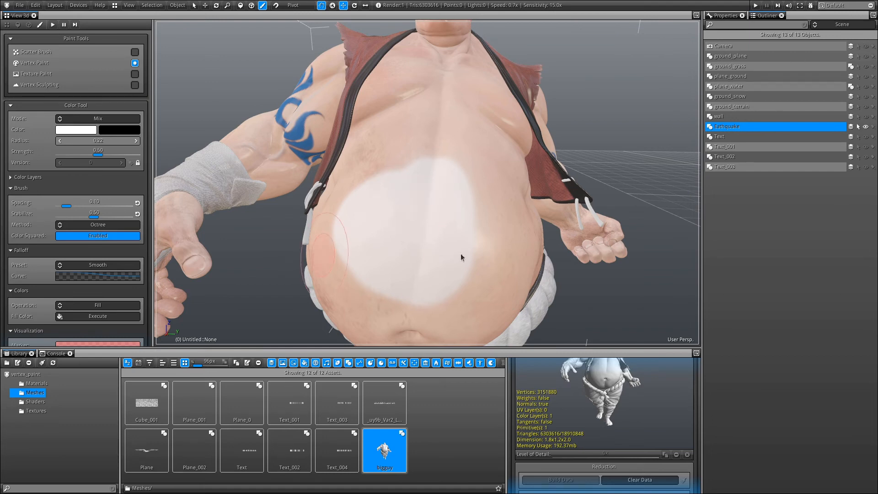
# Hide the Earthquake character while showing all the other scene objects, and open the vertex_paint library root
pyautogui.press('shift')
pyautogui.keyDown('shift'); pyautogui.click(868, 56); pyautogui.keyUp('shift')
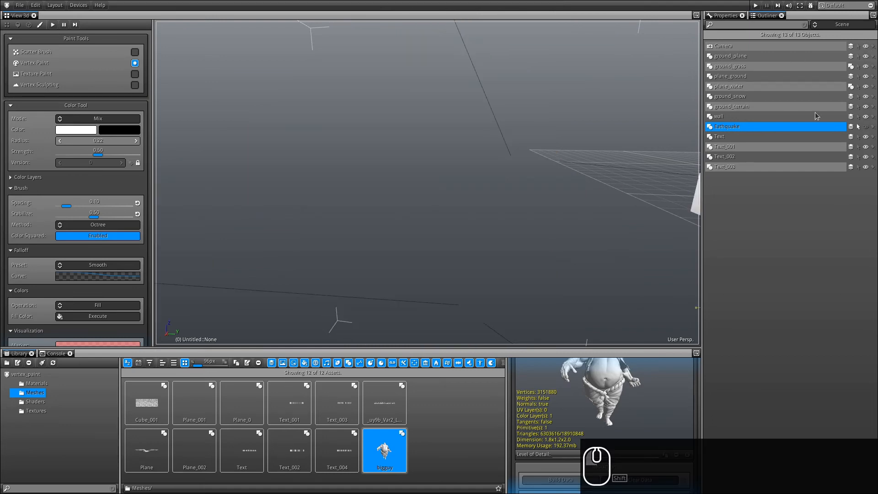
pyautogui.click(28, 375)
pyautogui.scroll(-10, 437, 240)
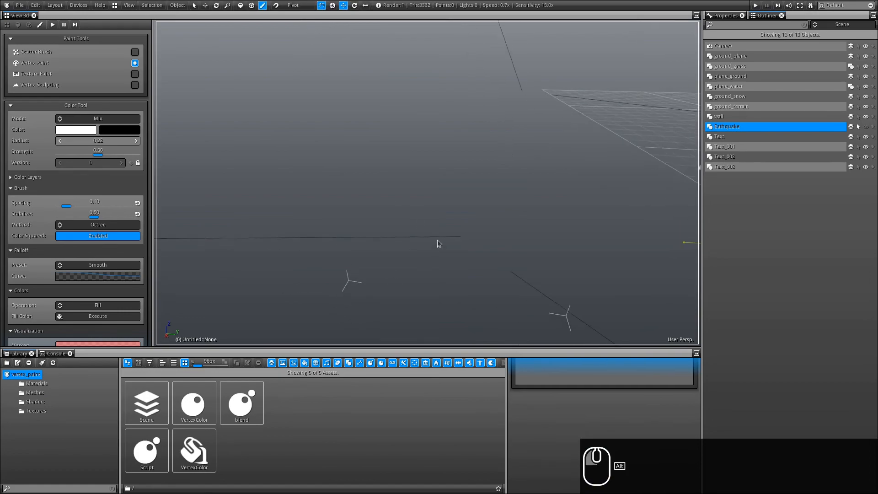
pyautogui.moveTo(463, 195)
pyautogui.keyDown('alt'); pyautogui.keyDown('shift'); pyautogui.mouseDown()
pyautogui.moveTo(350, 201)
pyautogui.moveTo(379, 134)
pyautogui.moveTo(414, 284)
pyautogui.moveTo(415, 184)
pyautogui.moveTo(390, 192)
pyautogui.mouseUp(); pyautogui.keyUp('shift'); pyautogui.keyUp('alt')
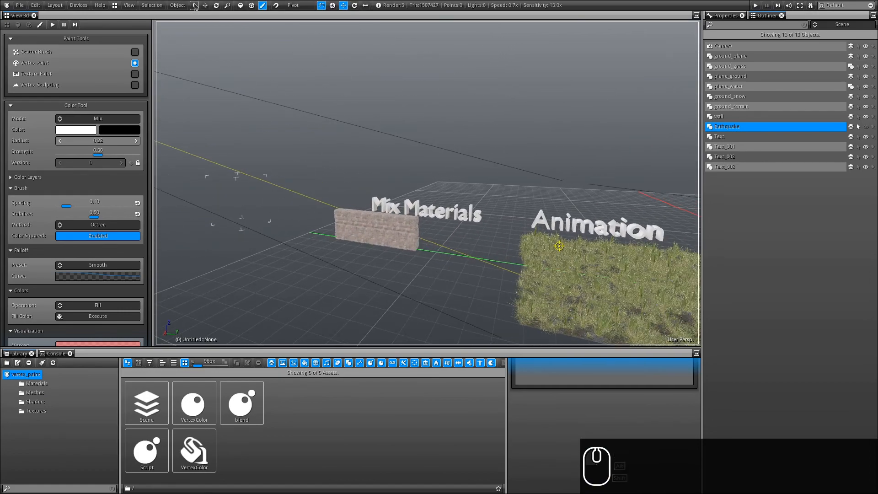
# Leave painting for the selection tool and select the wall under the Mix Materials text
pyautogui.click(194, 5)
pyautogui.moveTo(363, 257)
pyautogui.mouseDown(button='right')
pyautogui.moveTo(442, 262)
pyautogui.moveTo(313, 282)
pyautogui.moveTo(317, 311)
pyautogui.moveTo(351, 337)
pyautogui.moveTo(404, 343)
pyautogui.mouseUp(button='right')
pyautogui.press('w')
pyautogui.press('w')
pyautogui.press('r')
pyautogui.press('s')
pyautogui.press('f')
pyautogui.press('w')
pyautogui.press('a')
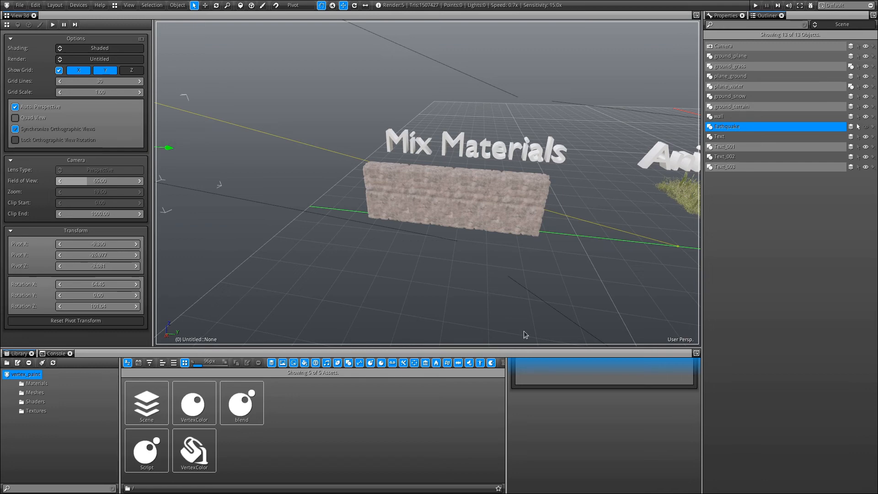
pyautogui.click(489, 191)
# Activate vertex painting on the selected wall
pyautogui.moveTo(496, 246); pyautogui.dragTo(408, 186, button='right')
pyautogui.press('w')
pyautogui.press('d')
pyautogui.press('w')
pyautogui.press('f')
pyautogui.press('w')
pyautogui.press('r')
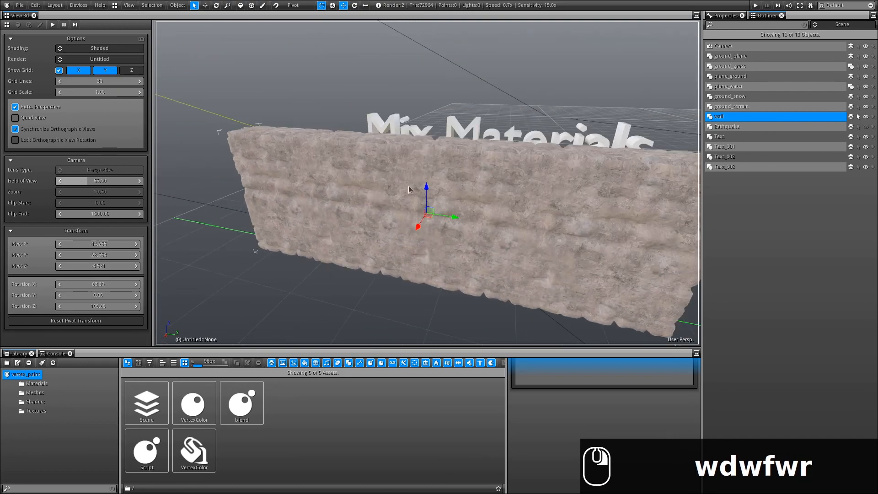
pyautogui.click(39, 25)
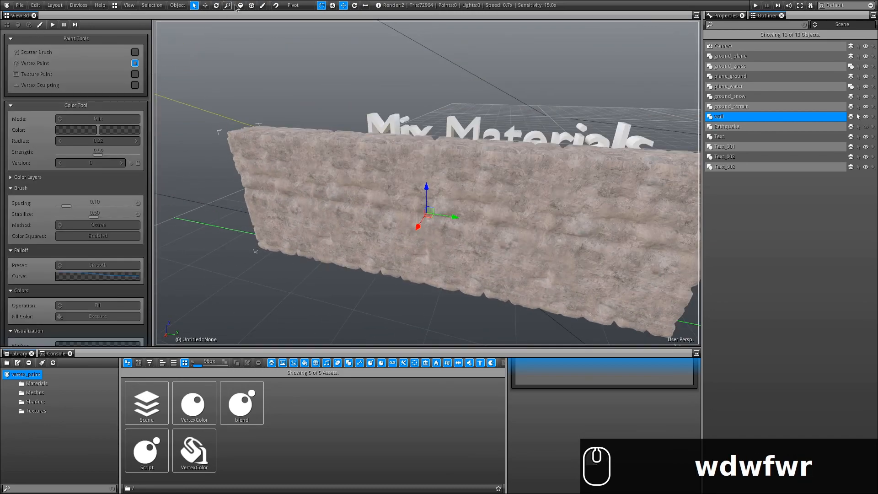
pyautogui.click(262, 5)
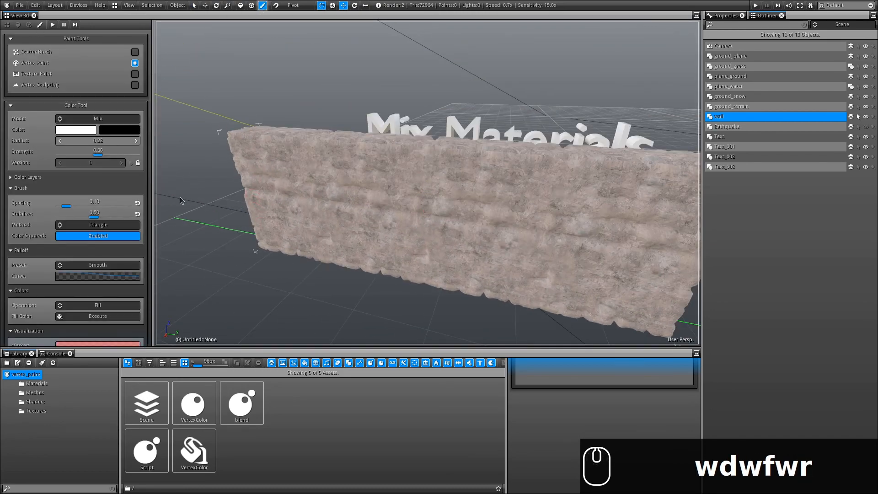
# Add three more vertex color layers to the wall
pyautogui.keyDown('alt'); pyautogui.moveTo(365, 209); pyautogui.dragTo(440, 184); pyautogui.keyUp('alt')
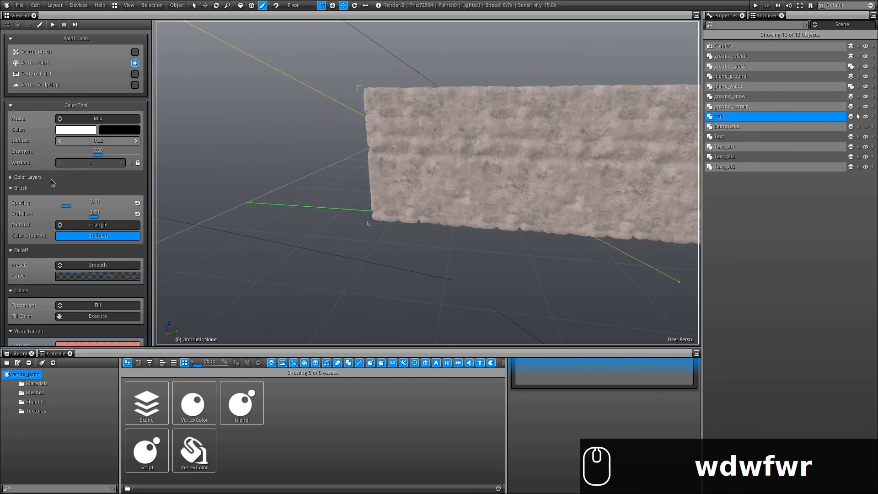
pyautogui.click(22, 178)
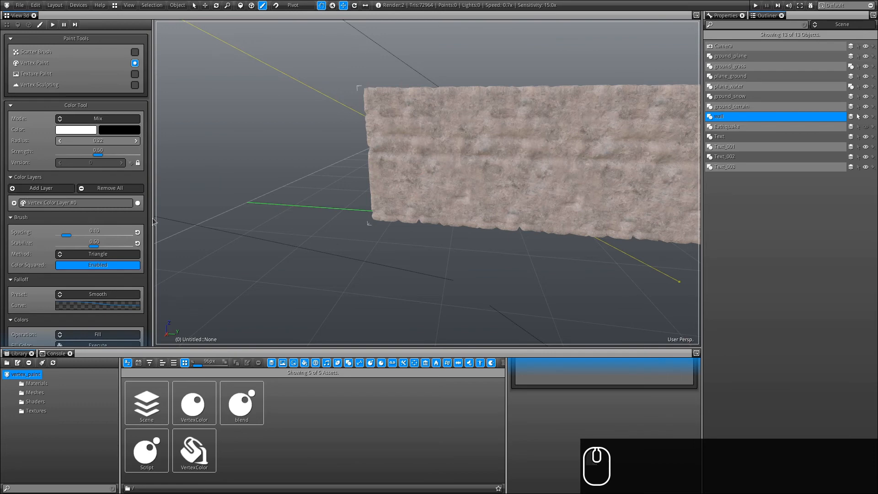
pyautogui.moveTo(411, 109); pyautogui.dragTo(404, 116)
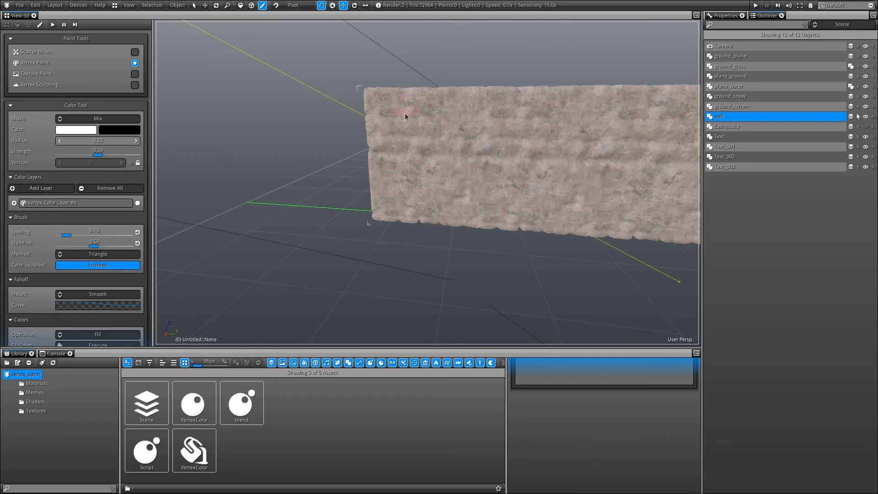
pyautogui.click(38, 188)
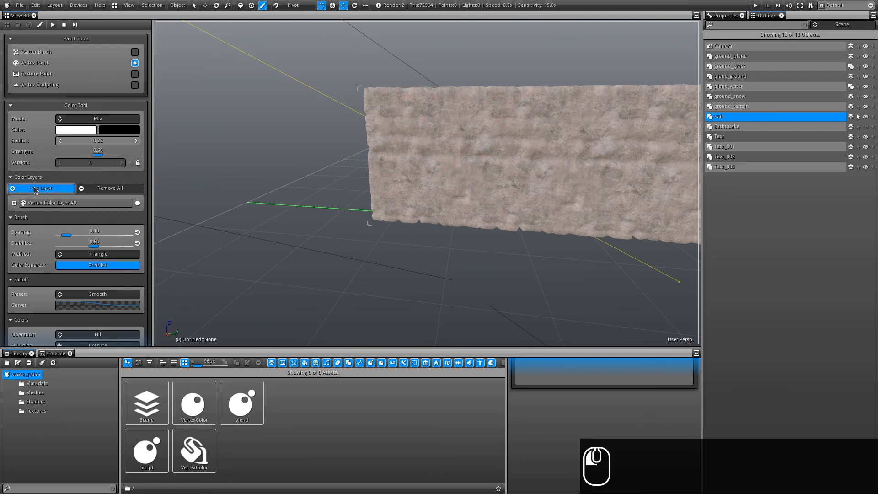
pyautogui.click(37, 188)
pyautogui.click(38, 188)
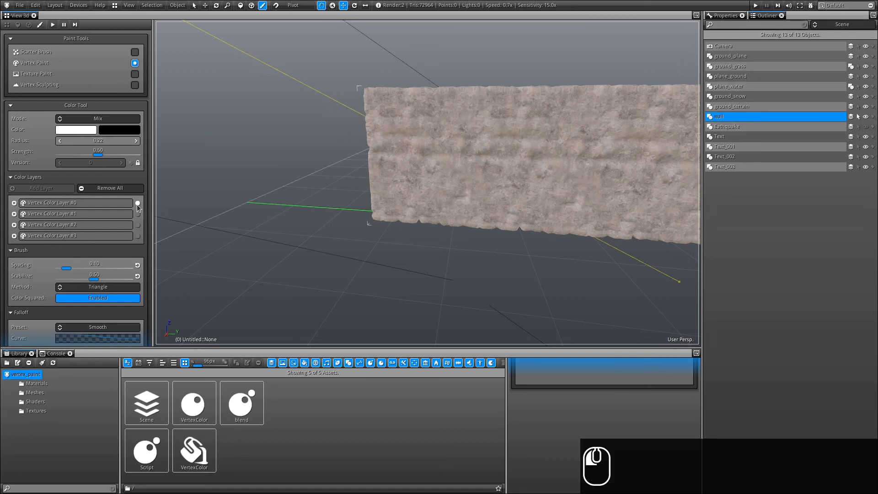
# Set the paint color to pure red with green and blue at 0.00, and enlarge the brush radius
pyautogui.click(69, 130)
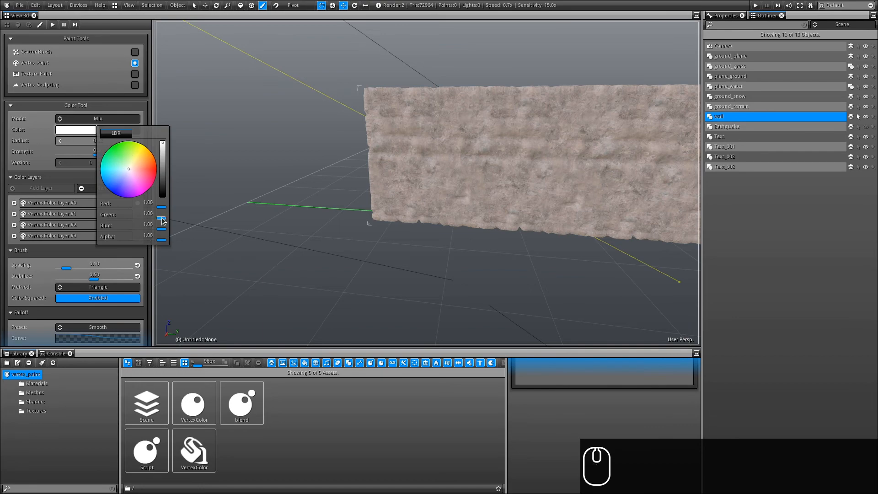
pyautogui.moveTo(161, 217); pyautogui.dragTo(76, 227)
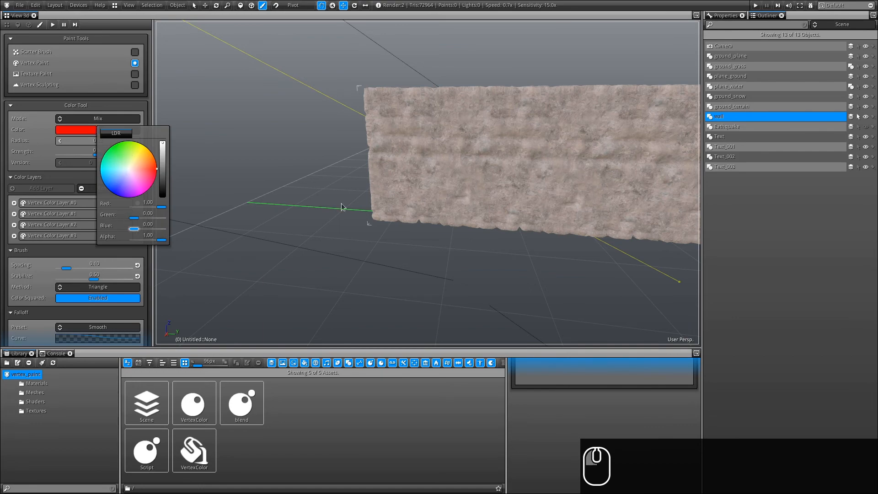
pyautogui.moveTo(343, 207)
pyautogui.keyDown('alt'); pyautogui.mouseDown()
pyautogui.moveTo(371, 209)
pyautogui.moveTo(388, 232)
pyautogui.moveTo(406, 218)
pyautogui.moveTo(381, 171)
pyautogui.mouseUp(); pyautogui.keyUp('alt')
pyautogui.keyDown('ctrl'); pyautogui.moveTo(339, 103); pyautogui.dragTo(364, 111, button='right'); pyautogui.keyUp('ctrl')
pyautogui.keyDown('alt'); pyautogui.keyDown('shift'); pyautogui.moveTo(364, 110); pyautogui.dragTo(349, 151); pyautogui.keyUp('shift'); pyautogui.keyUp('alt')
pyautogui.click(70, 129)
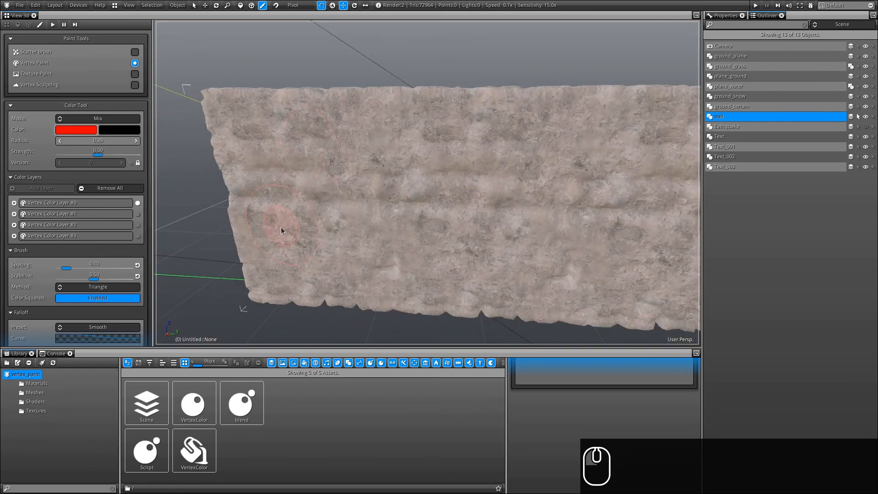
# Raise the brush strength to 1.00 and paint red along the wall's lower left corner to blend in the stones
pyautogui.moveTo(263, 284); pyautogui.dragTo(281, 290)
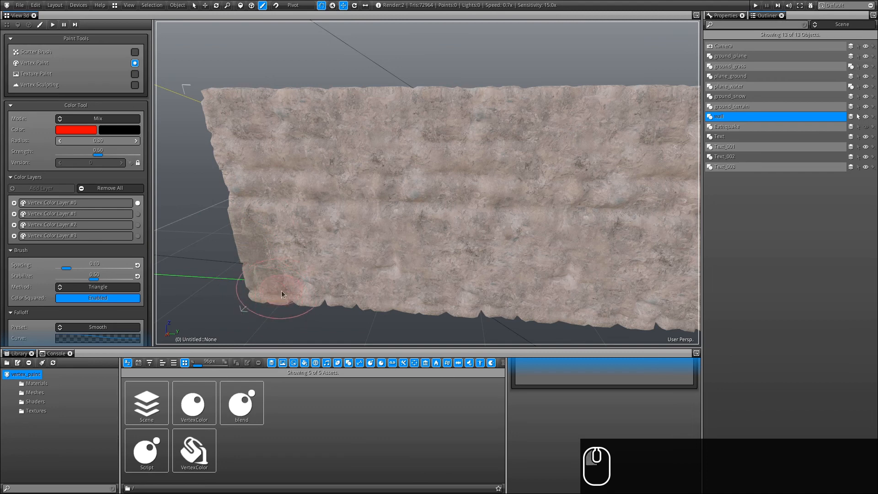
pyautogui.keyDown('shift'); pyautogui.moveTo(325, 255); pyautogui.dragTo(343, 141, button='right'); pyautogui.keyUp('shift')
pyautogui.moveTo(325, 187)
pyautogui.keyDown('alt'); pyautogui.keyDown('shift'); pyautogui.mouseDown()
pyautogui.moveTo(301, 209)
pyautogui.moveTo(311, 246)
pyautogui.moveTo(356, 268)
pyautogui.moveTo(385, 269)
pyautogui.moveTo(404, 287)
pyautogui.mouseUp(); pyautogui.keyUp('shift'); pyautogui.keyUp('alt')
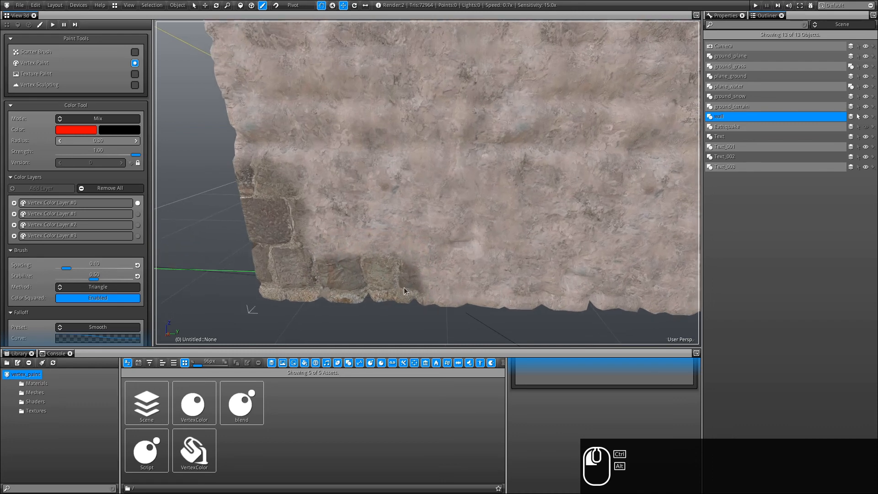
# Reduce the brush radius to 0.14 and paint brick patches on the plaster above the corner and along the wall's edge
pyautogui.keyDown('ctrl'); pyautogui.moveTo(387, 153); pyautogui.dragTo(353, 148, button='right'); pyautogui.keyUp('ctrl')
pyautogui.moveTo(352, 148)
pyautogui.mouseDown()
pyautogui.moveTo(413, 143)
pyautogui.moveTo(414, 74)
pyautogui.moveTo(413, 127)
pyautogui.moveTo(349, 105)
pyautogui.moveTo(291, 101)
pyautogui.mouseUp()
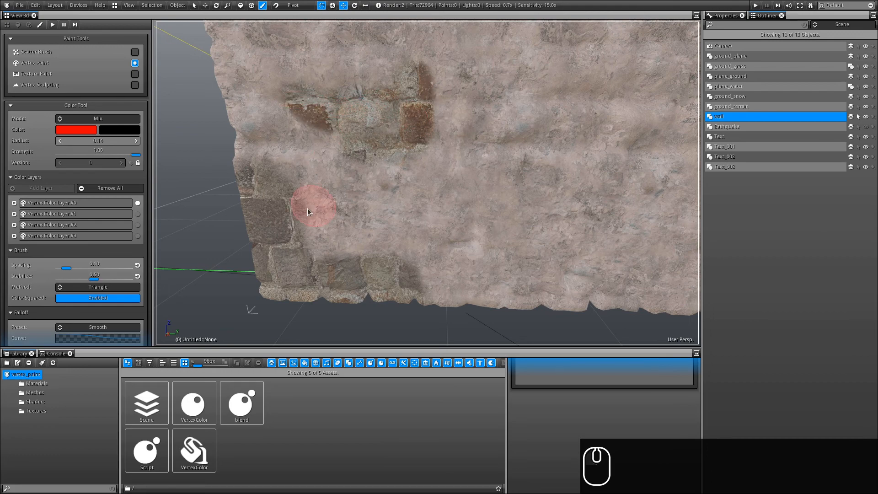
pyautogui.moveTo(268, 175); pyautogui.dragTo(254, 150)
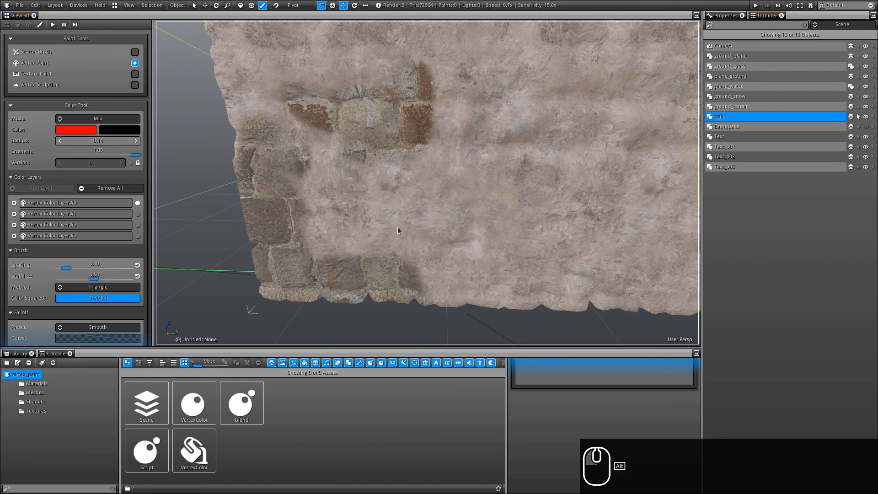
# Paint more stone and brick patches along the wall's upper edge and middle, adjusting the brush radius and strength
pyautogui.keyDown('ctrl'); pyautogui.keyDown('alt'); pyautogui.moveTo(397, 226); pyautogui.dragTo(432, 161); pyautogui.keyUp('alt'); pyautogui.keyUp('ctrl')
pyautogui.keyDown('alt'); pyautogui.keyDown('shift'); pyautogui.moveTo(572, 102); pyautogui.dragTo(441, 147); pyautogui.keyUp('shift'); pyautogui.keyUp('alt')
pyautogui.moveTo(356, 144)
pyautogui.mouseDown()
pyautogui.moveTo(367, 159)
pyautogui.moveTo(338, 153)
pyautogui.moveTo(360, 171)
pyautogui.moveTo(346, 158)
pyautogui.moveTo(292, 147)
pyautogui.moveTo(347, 167)
pyautogui.moveTo(355, 230)
pyautogui.moveTo(402, 217)
pyautogui.moveTo(400, 199)
pyautogui.mouseUp()
pyautogui.moveTo(370, 200)
pyautogui.keyDown('ctrl'); pyautogui.mouseDown(button='right')
pyautogui.moveTo(399, 208)
pyautogui.moveTo(394, 213)
pyautogui.mouseUp(button='right'); pyautogui.keyUp('ctrl')
pyautogui.moveTo(392, 216)
pyautogui.keyDown('shift'); pyautogui.mouseDown(button='right')
pyautogui.moveTo(393, 158)
pyautogui.moveTo(378, 198)
pyautogui.mouseUp(button='right'); pyautogui.keyUp('shift')
pyautogui.keyDown('shift'); pyautogui.moveTo(341, 213); pyautogui.dragTo(320, 335, button='right'); pyautogui.keyUp('shift')
# Switch the brush to Smear mode and smear the edges between the bricks and plaster across the wall
pyautogui.click(76, 120)
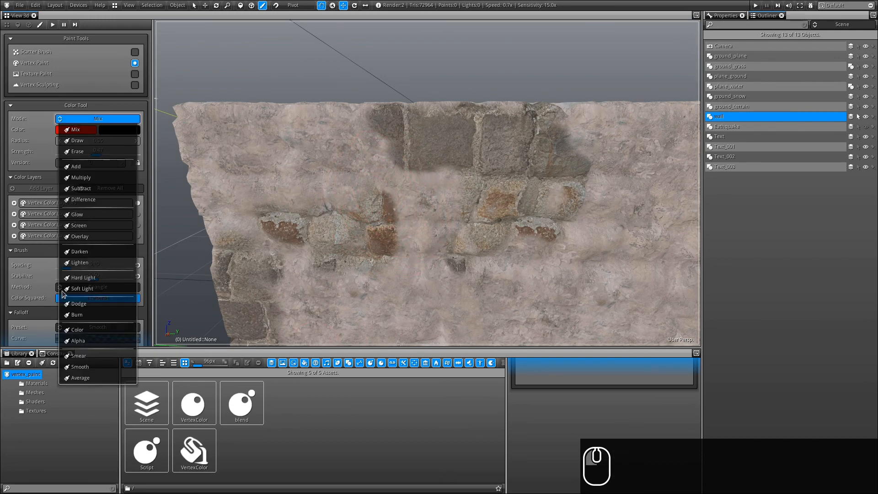
pyautogui.click(79, 355)
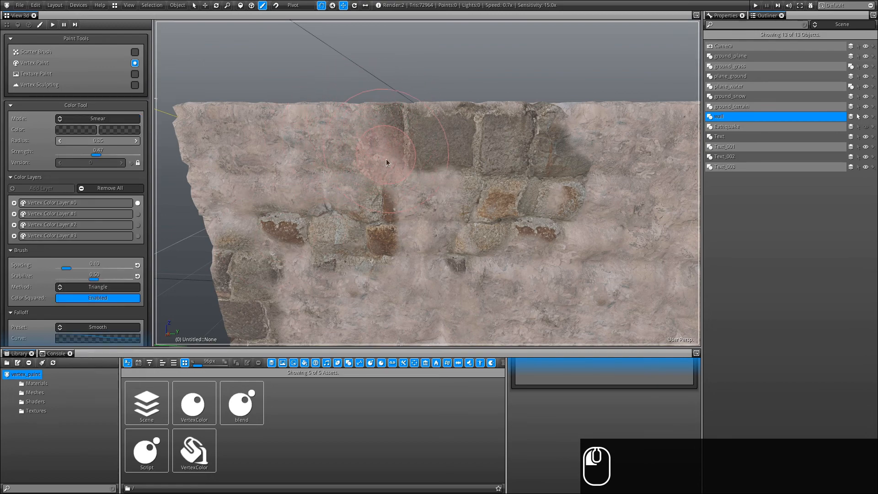
pyautogui.moveTo(430, 200); pyautogui.dragTo(404, 257)
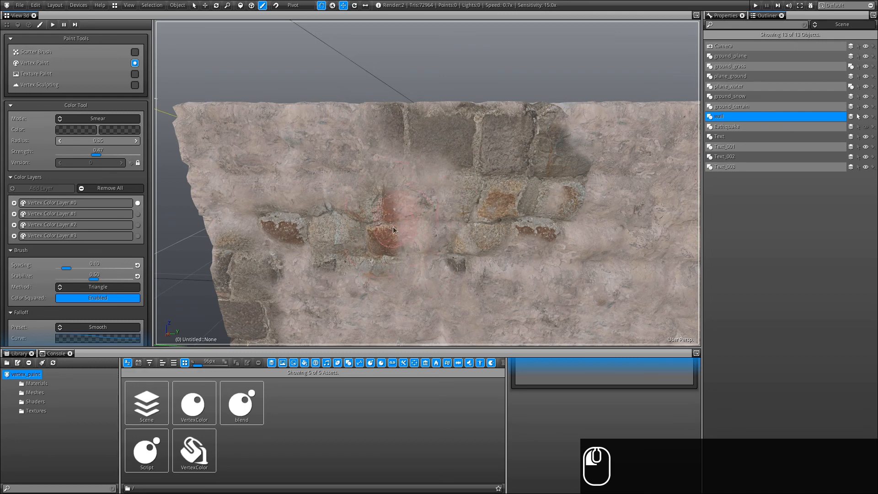
pyautogui.moveTo(348, 208)
pyautogui.mouseDown()
pyautogui.moveTo(315, 186)
pyautogui.moveTo(318, 196)
pyautogui.mouseUp()
pyautogui.moveTo(252, 230); pyautogui.dragTo(286, 279)
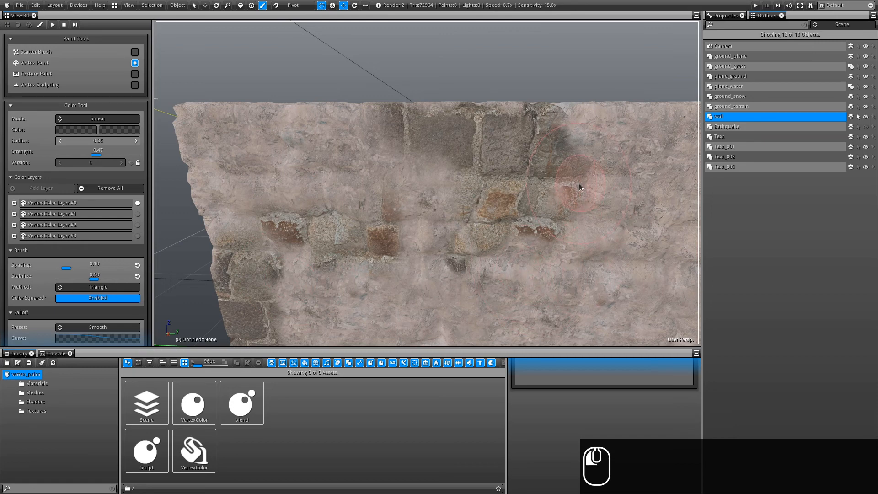
pyautogui.moveTo(591, 129); pyautogui.dragTo(490, 133)
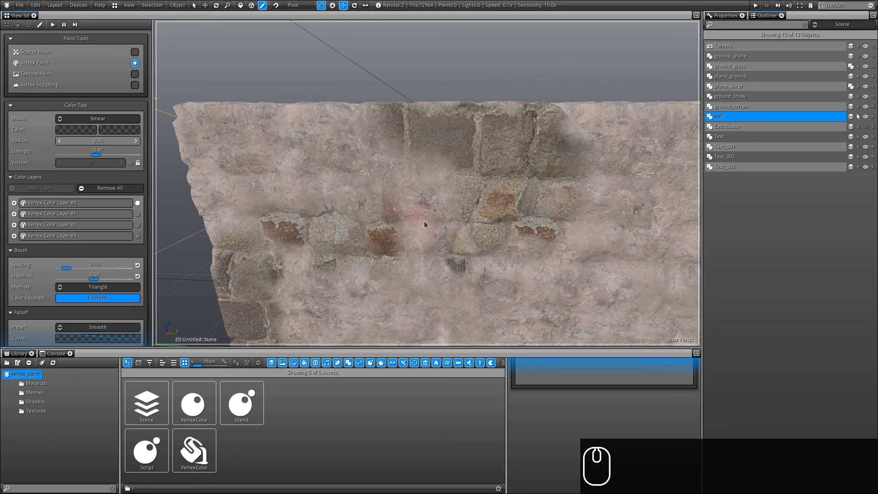
# Select the ground_grass object beneath the Animation text and switch to the selection tool
pyautogui.keyDown('ctrl'); pyautogui.keyDown('alt'); pyautogui.moveTo(424, 221); pyautogui.dragTo(420, 180); pyautogui.keyUp('alt'); pyautogui.keyUp('ctrl')
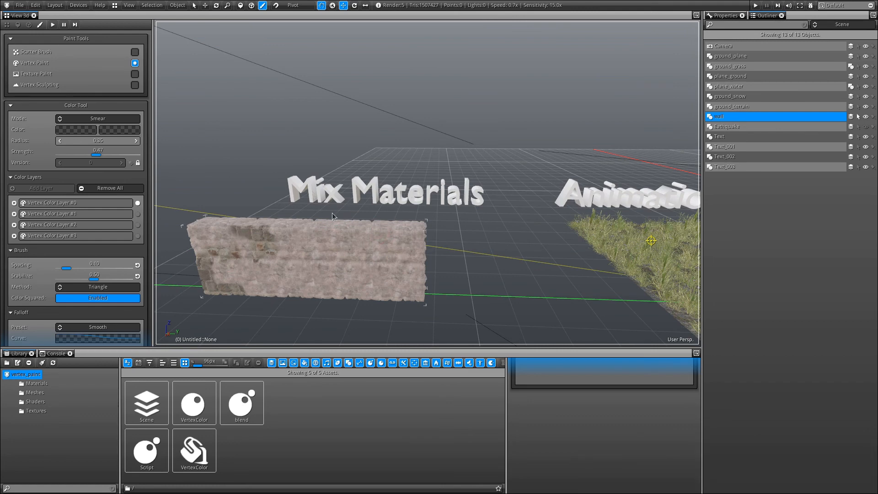
pyautogui.moveTo(379, 193)
pyautogui.keyDown('alt'); pyautogui.keyDown('shift'); pyautogui.mouseDown()
pyautogui.moveTo(347, 202)
pyautogui.moveTo(375, 144)
pyautogui.moveTo(364, 230)
pyautogui.moveTo(377, 157)
pyautogui.moveTo(371, 215)
pyautogui.moveTo(372, 194)
pyautogui.mouseUp(); pyautogui.keyUp('shift'); pyautogui.keyUp('alt')
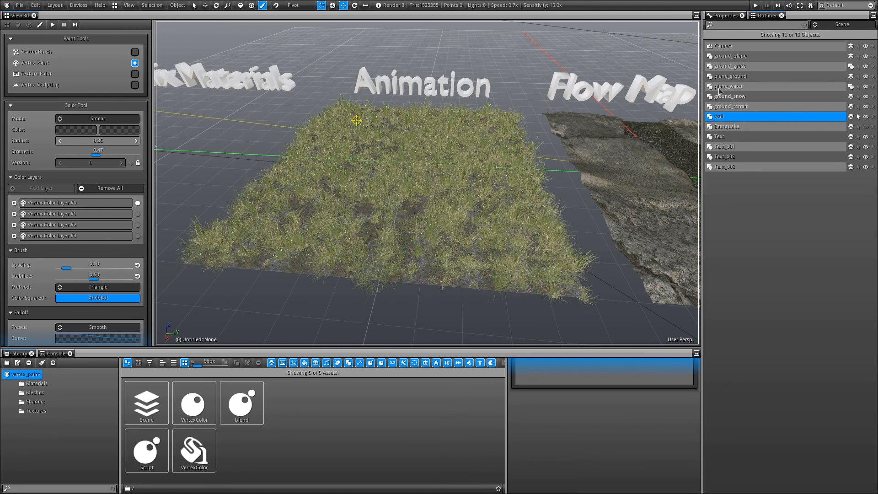
pyautogui.click(718, 68)
pyautogui.click(729, 67)
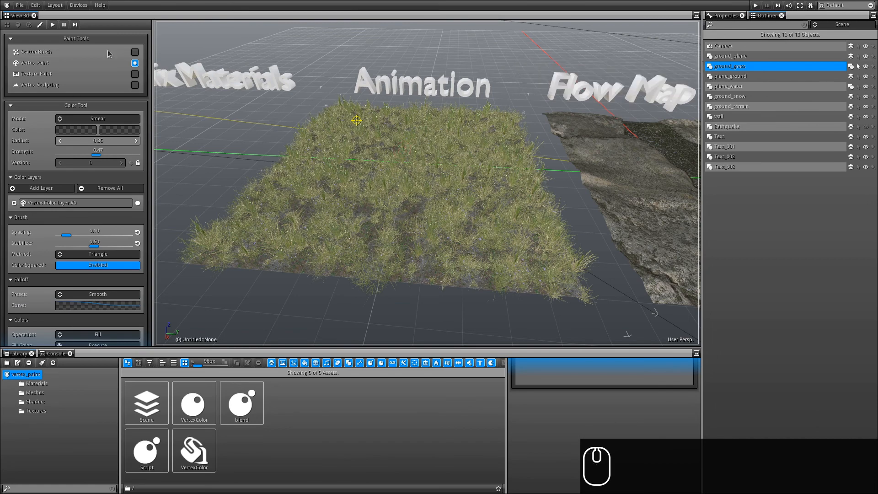
pyautogui.rightClick(275, 37)
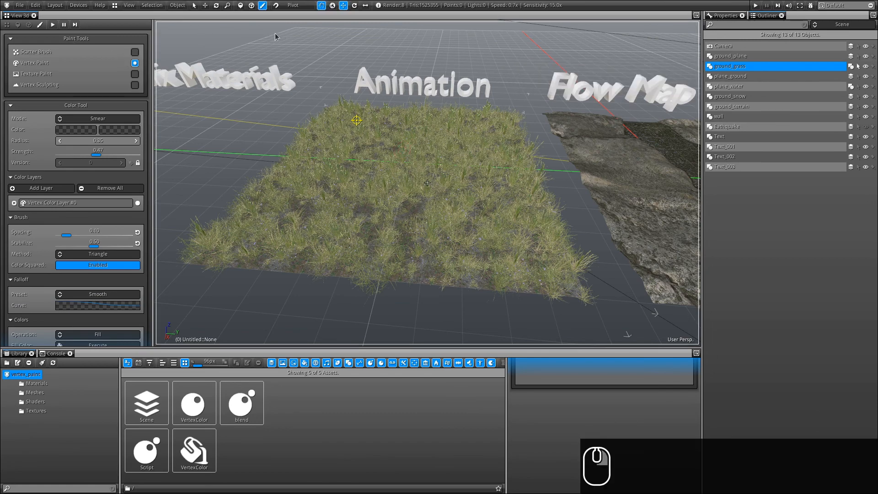
pyautogui.click(194, 5)
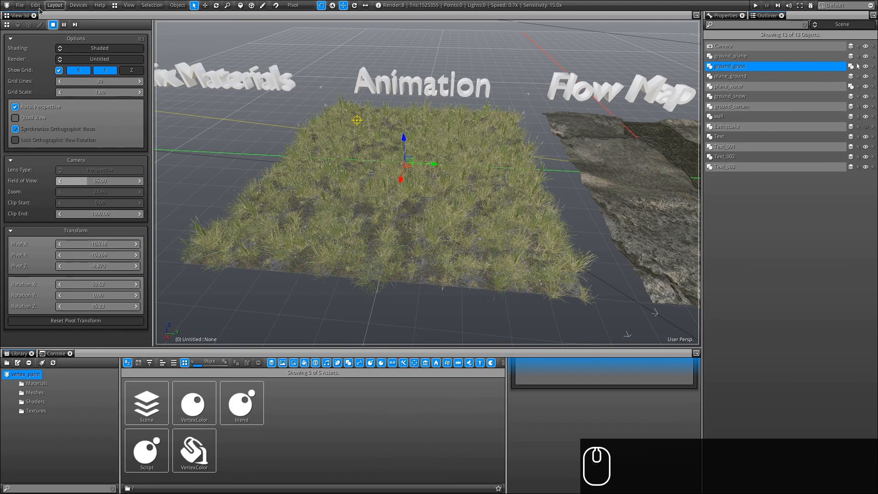
pyautogui.keyDown('ctrl'); pyautogui.keyDown('alt'); pyautogui.moveTo(431, 143); pyautogui.dragTo(418, 254); pyautogui.keyUp('alt'); pyautogui.keyUp('ctrl')
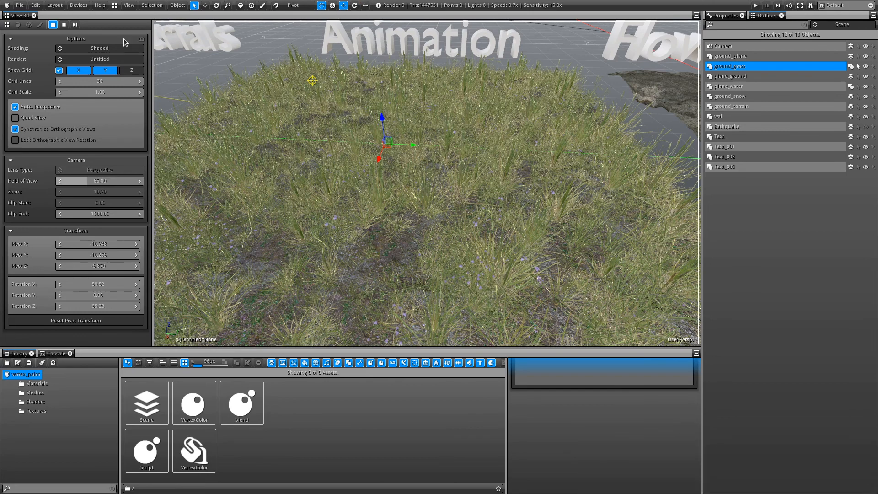
# Return to vertex painting on the grass ground and set the brush mode to Mix
pyautogui.click(264, 8)
pyautogui.click(120, 119)
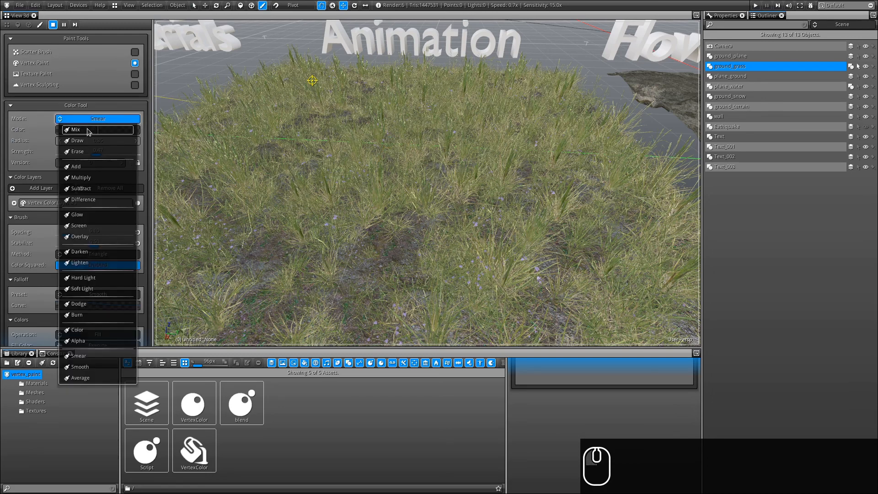
pyautogui.click(86, 128)
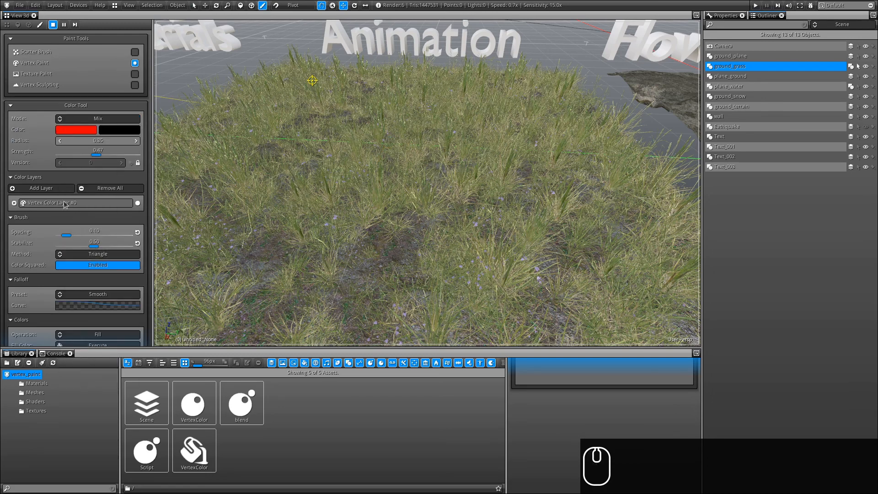
# Set the brush color to white with green and blue at 1.00, and fill the grass ground's vertex colors with it
pyautogui.click(77, 128)
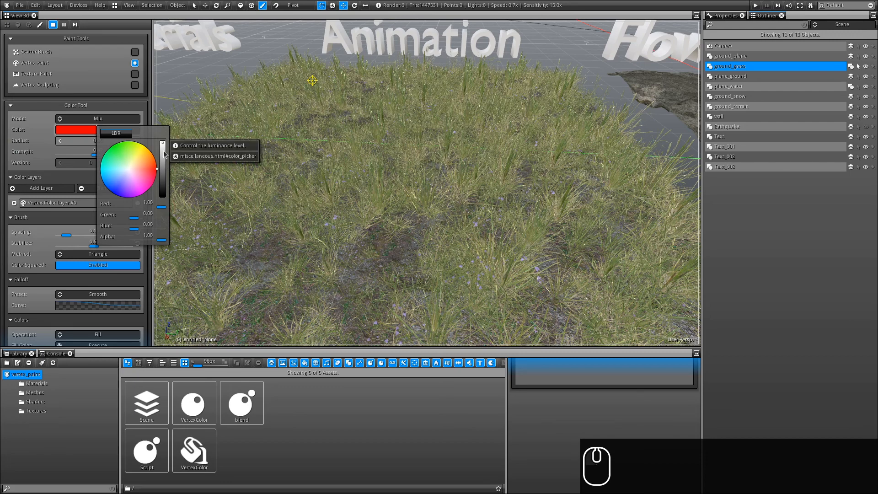
pyautogui.moveTo(136, 220); pyautogui.dragTo(206, 221)
pyautogui.moveTo(133, 230); pyautogui.dragTo(256, 238)
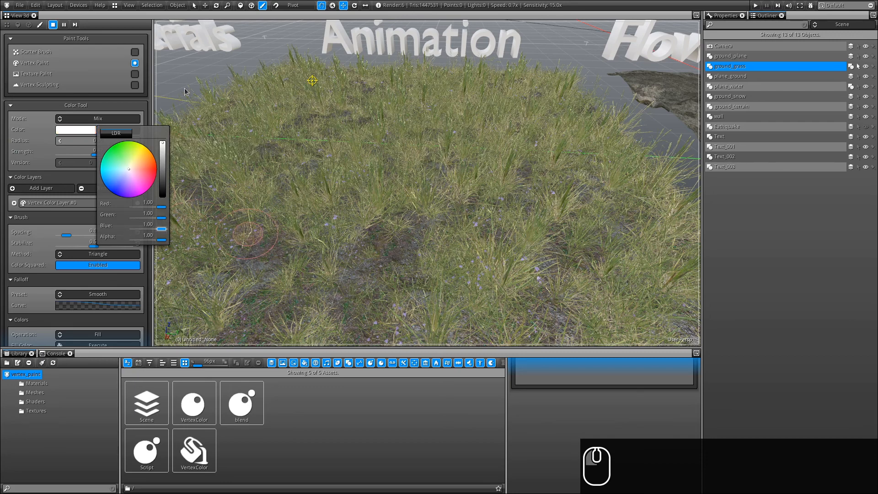
pyautogui.click(73, 131)
pyautogui.scroll(-2, 35, 251)
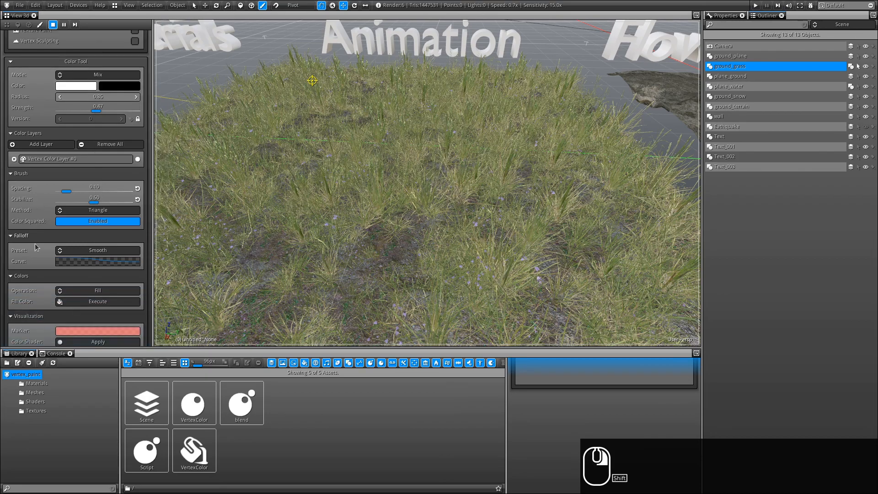
pyautogui.click(118, 304)
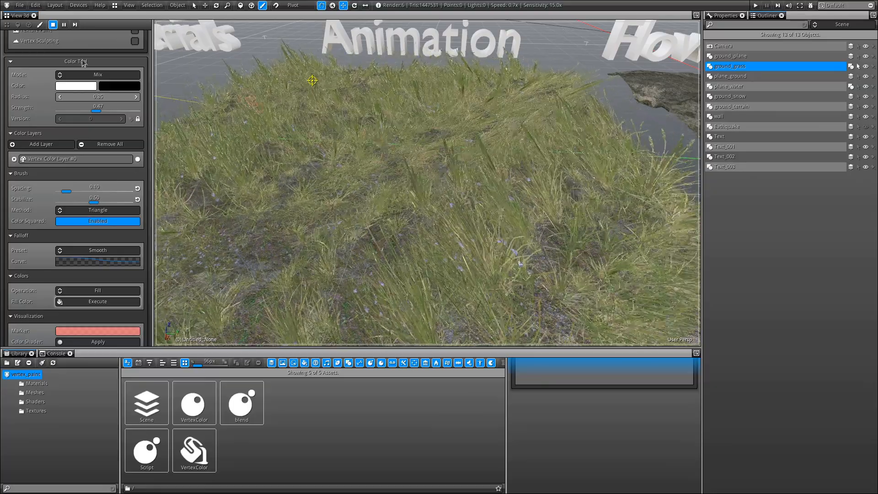
# Darken the brush color to a 0.20 grey and fill the grass ground's vertex colors with it
pyautogui.click(79, 87)
pyautogui.moveTo(166, 108); pyautogui.dragTo(163, 142)
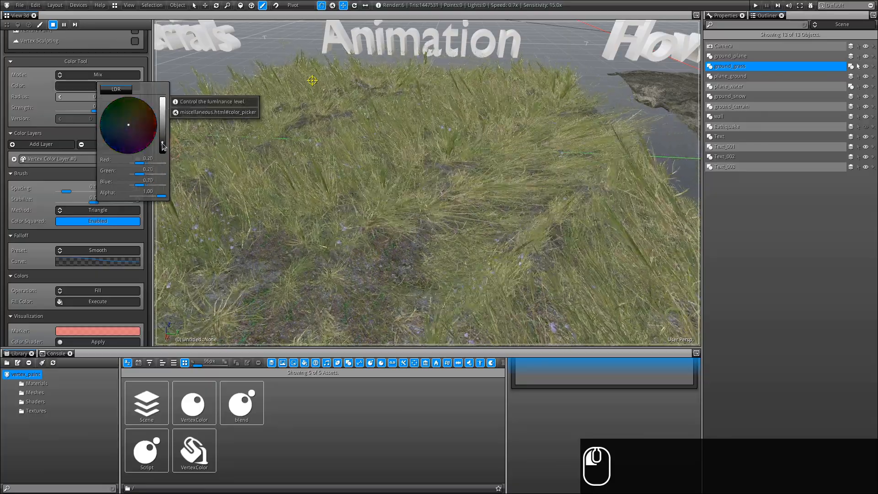
pyautogui.click(102, 302)
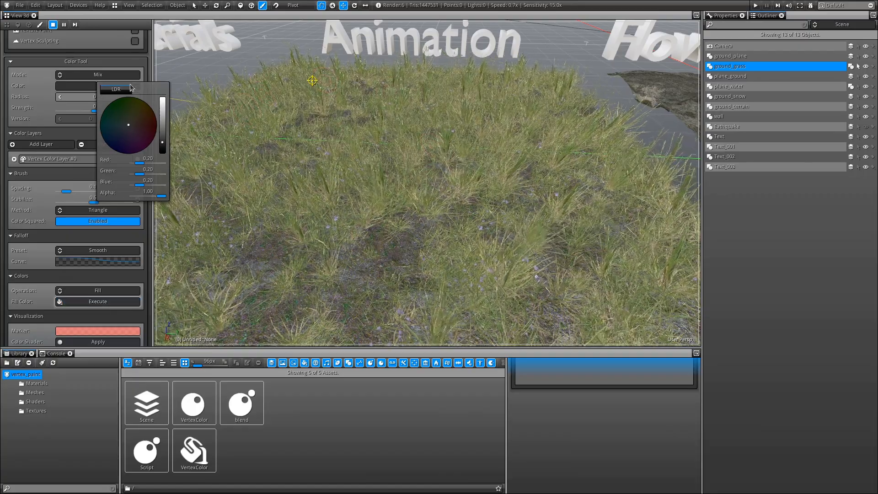
pyautogui.keyDown('alt'); pyautogui.moveTo(325, 84); pyautogui.dragTo(399, 295); pyautogui.keyUp('alt')
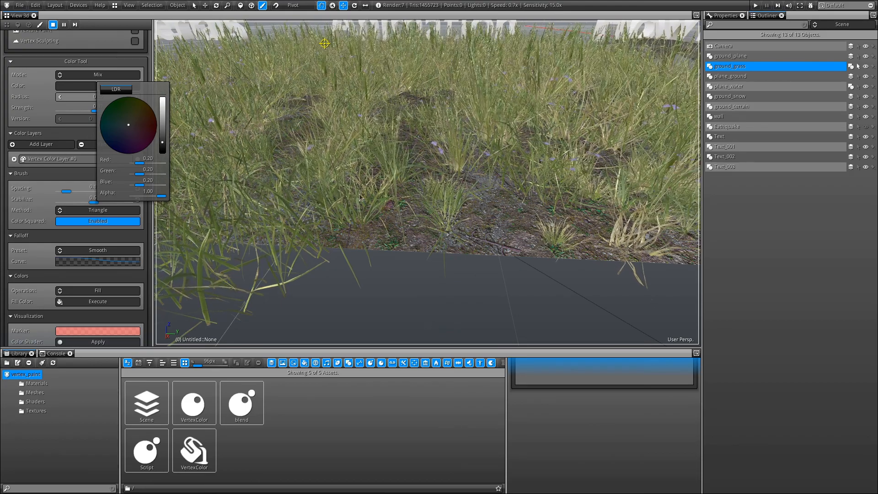
pyautogui.click(78, 87)
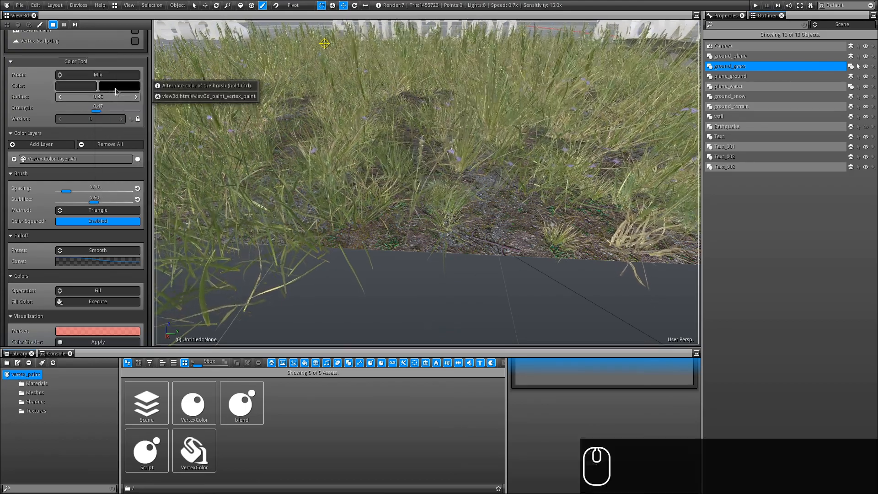
# Enlarge the brush radius to 1.99 and paint vertex color over the near left part of the grass field
pyautogui.click(116, 86)
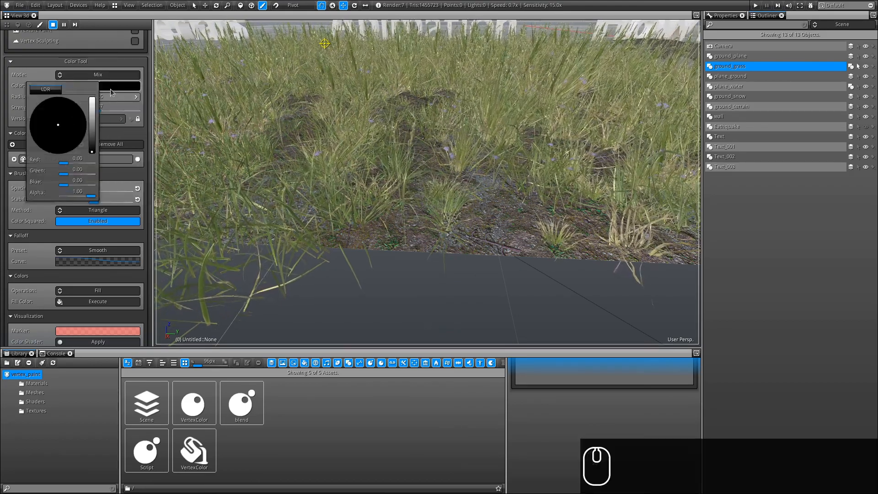
pyautogui.click(402, 178)
pyautogui.moveTo(430, 178)
pyautogui.keyDown('alt'); pyautogui.mouseDown()
pyautogui.moveTo(418, 208)
pyautogui.moveTo(406, 176)
pyautogui.moveTo(422, 122)
pyautogui.mouseUp(); pyautogui.keyUp('alt')
pyautogui.keyDown('ctrl'); pyautogui.moveTo(375, 190); pyautogui.dragTo(447, 192, button='right'); pyautogui.keyUp('ctrl')
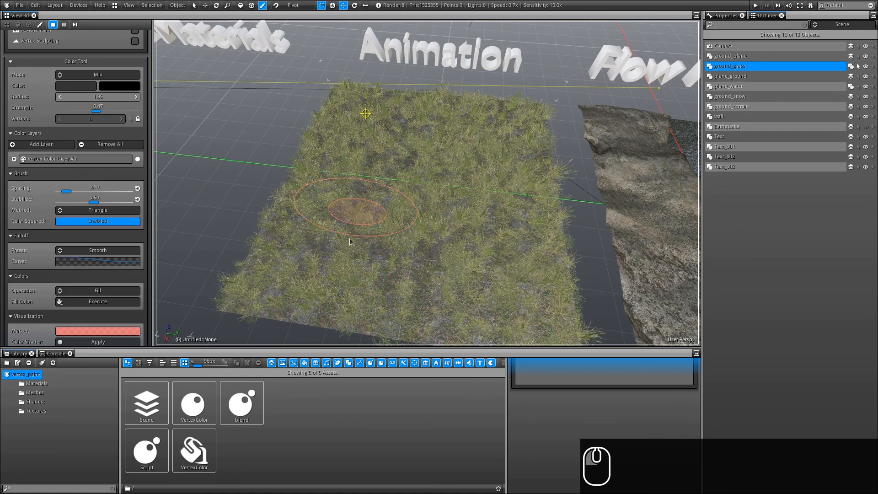
pyautogui.moveTo(328, 278); pyautogui.dragTo(233, 280)
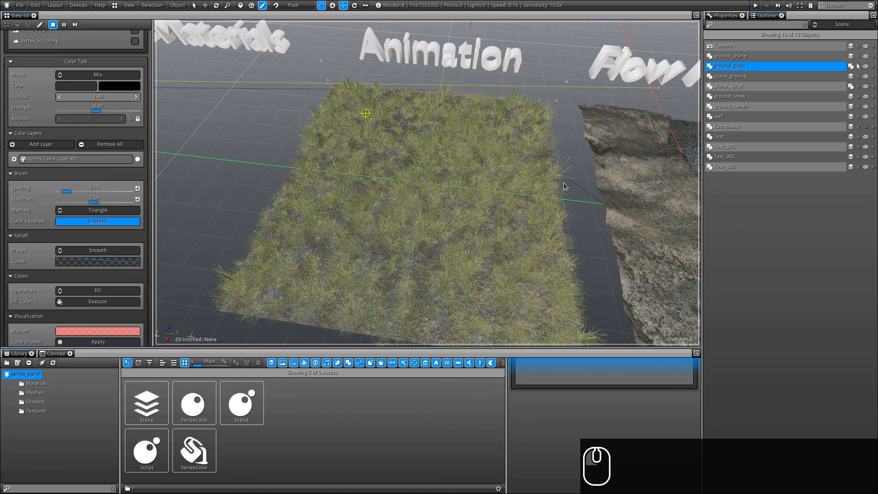
# Show the material properties and expand the shader's user variables
pyautogui.click(798, 26)
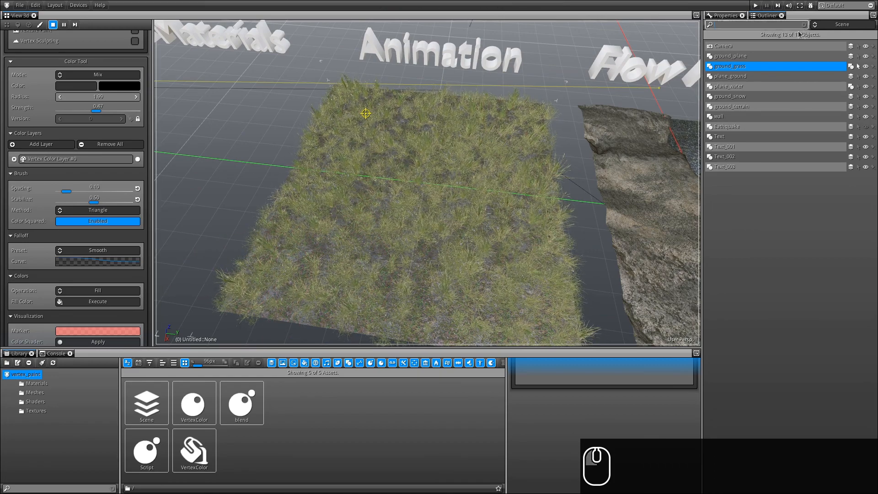
pyautogui.click(721, 18)
pyautogui.click(800, 25)
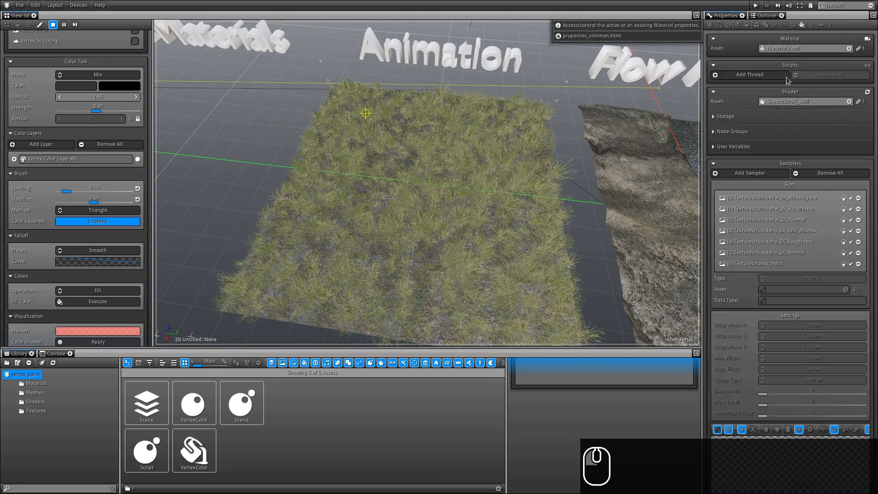
pyautogui.click(732, 146)
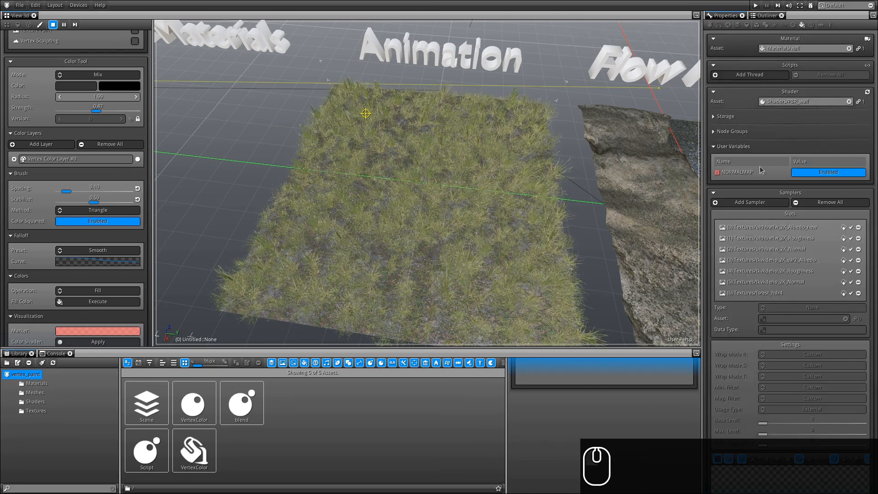
pyautogui.click(772, 48)
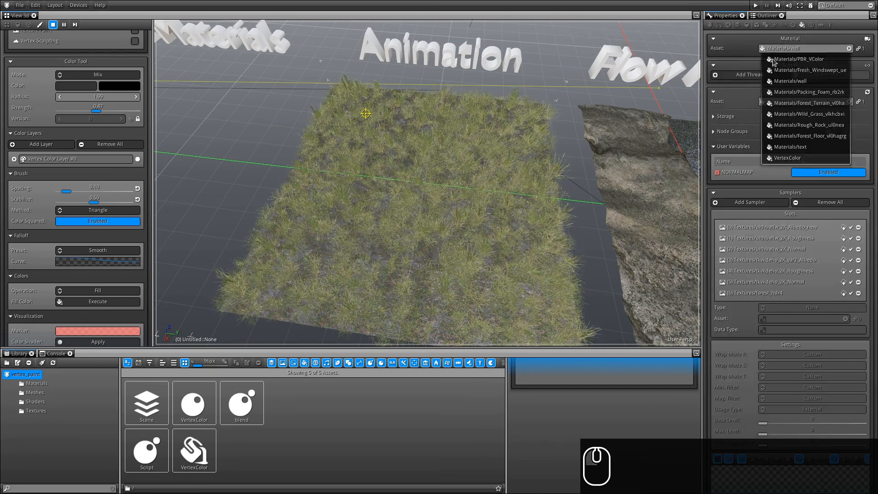
pyautogui.write('gras')
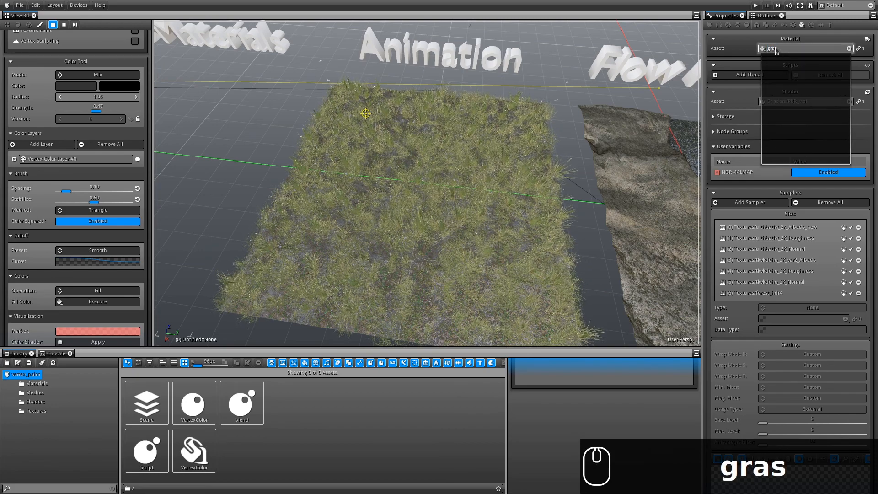
pyautogui.press('BackSpace')
pyautogui.press('BackSpace')
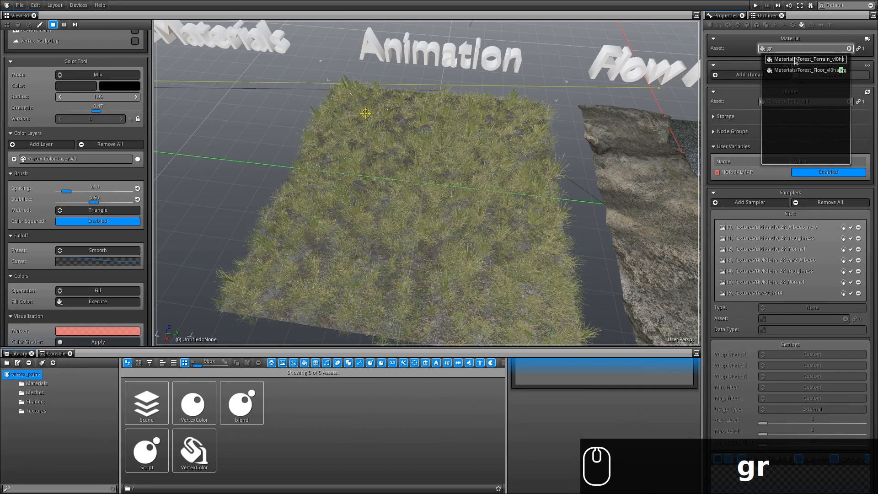
pyautogui.click(229, 125)
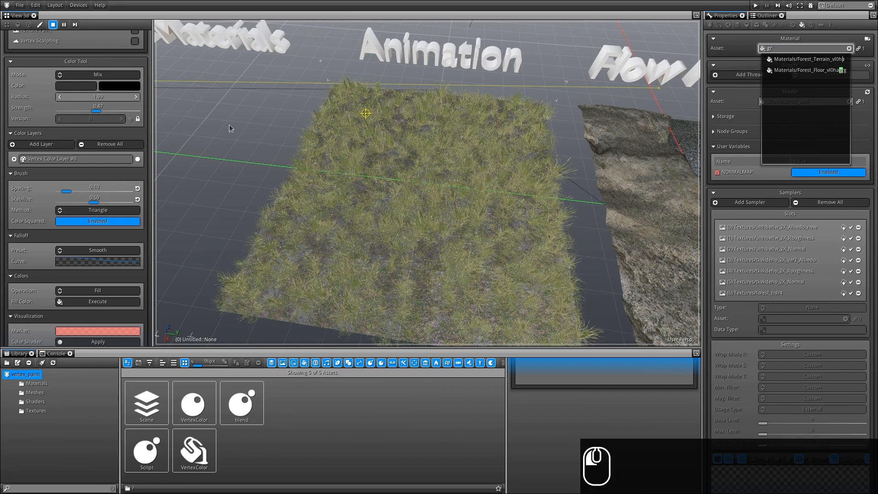
# Pick the grass with the selection tool to load its Wild_Grass material, and enable the VERTEXCOLOR user variable
pyautogui.click(194, 6)
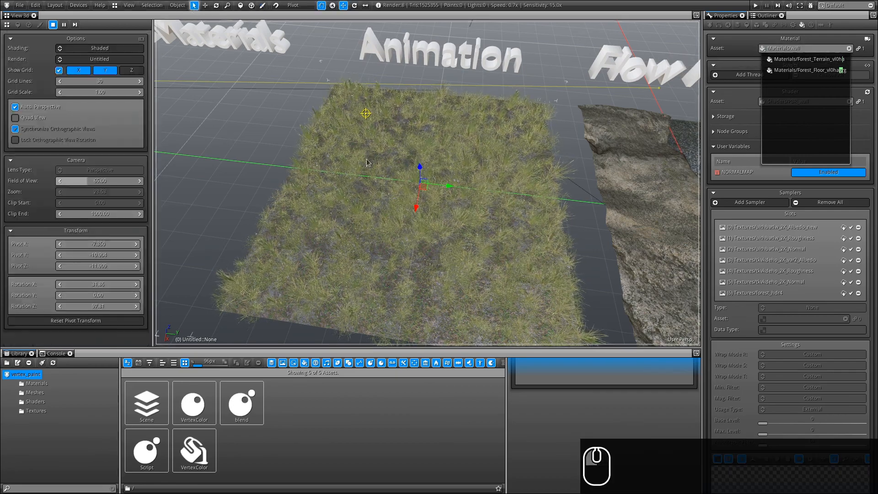
pyautogui.click(393, 162)
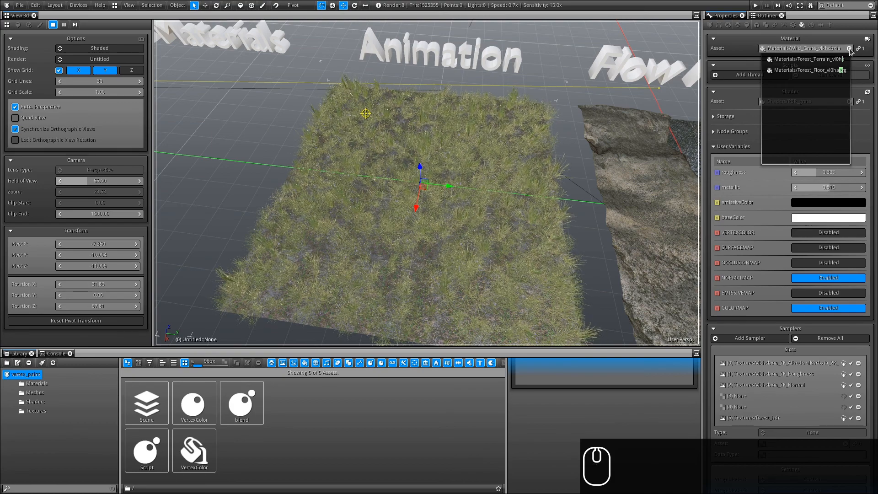
pyautogui.click(849, 48)
pyautogui.click(391, 145)
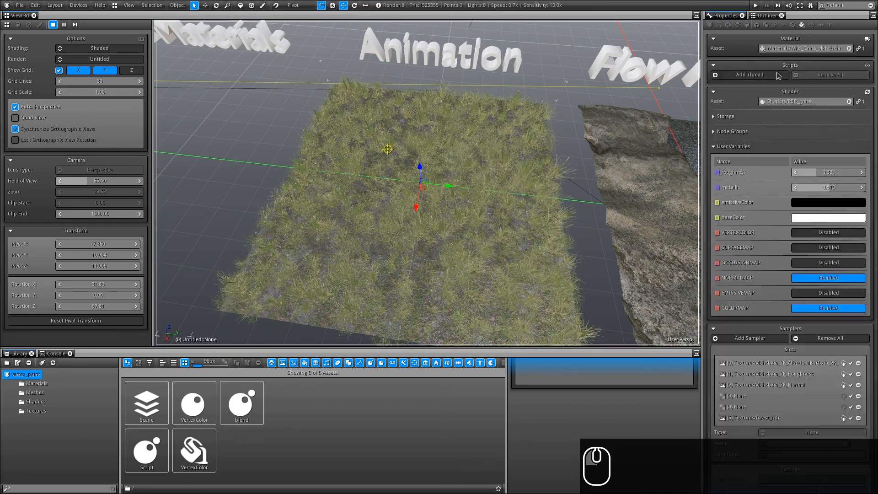
pyautogui.click(805, 233)
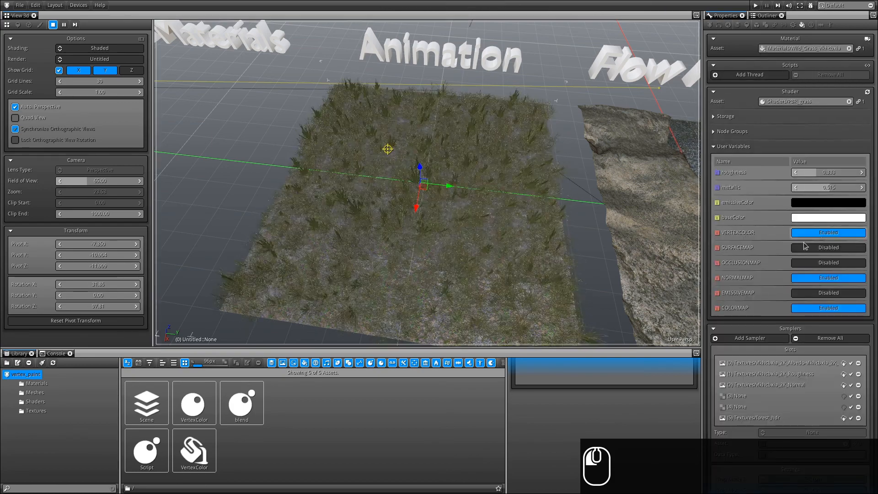
# Activate the vertex paint tool with viewport playback stopped, and disable the grass material's COLORMAP user variable
pyautogui.keyDown('alt'); pyautogui.moveTo(459, 190); pyautogui.dragTo(363, 143); pyautogui.keyUp('alt')
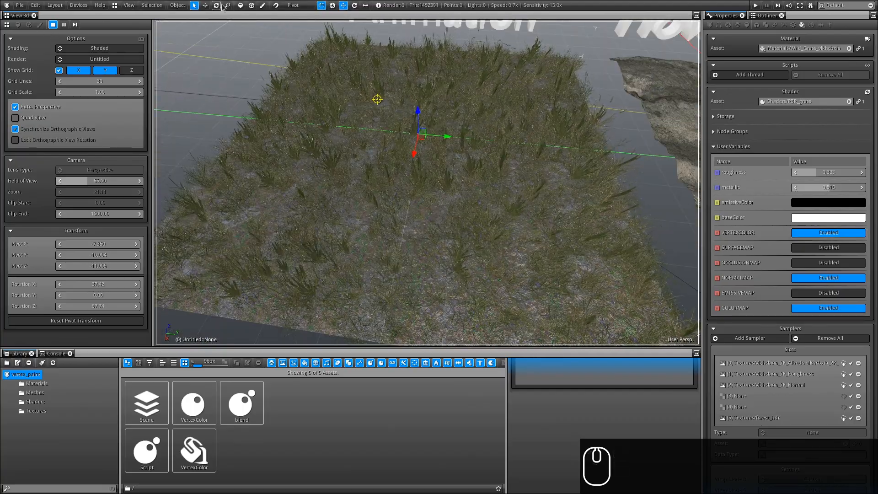
pyautogui.click(262, 5)
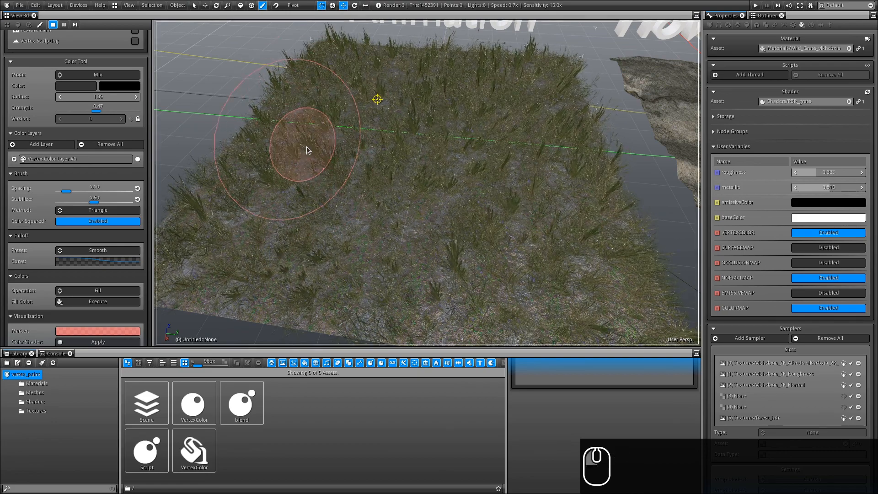
pyautogui.click(53, 25)
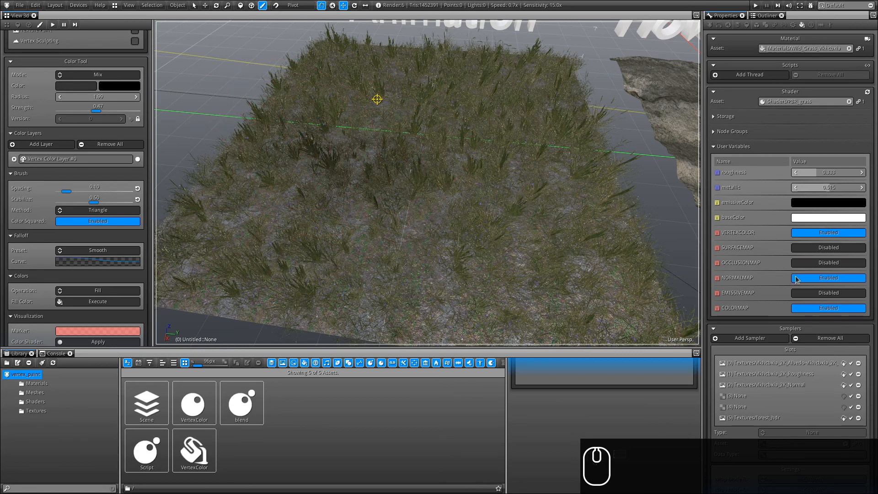
pyautogui.click(810, 310)
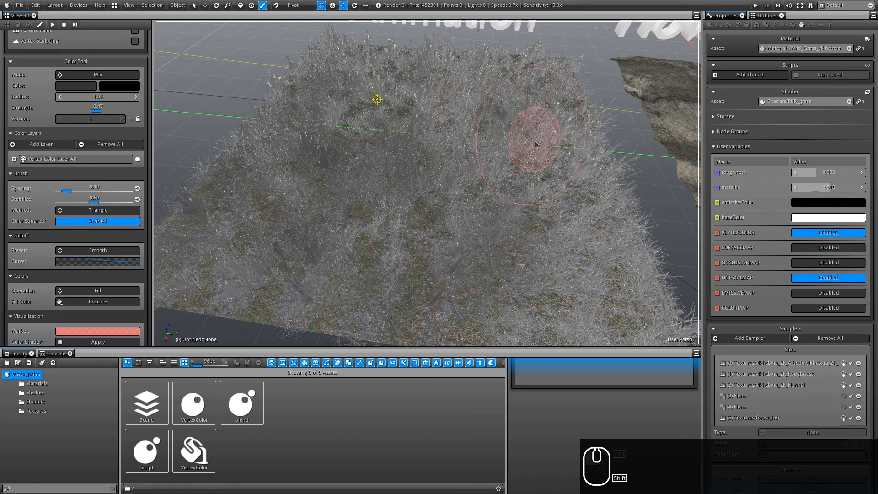
# Enlarge the brush radius, raise its strength to 0.65, and paint dark vertex color over patches of the grass field
pyautogui.keyDown('shift'); pyautogui.moveTo(525, 137); pyautogui.dragTo(535, 188, button='right'); pyautogui.keyUp('shift')
pyautogui.keyDown('ctrl'); pyautogui.moveTo(515, 143); pyautogui.dragTo(523, 146, button='right'); pyautogui.keyUp('ctrl')
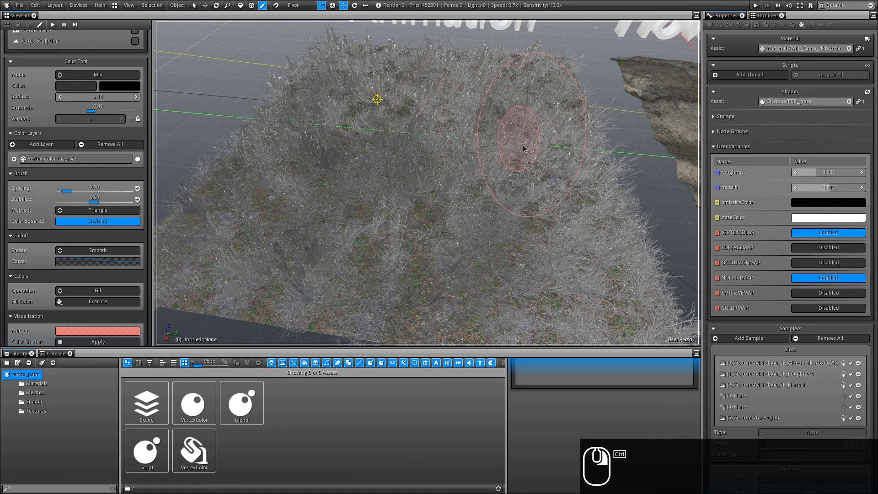
pyautogui.keyDown('ctrl'); pyautogui.moveTo(556, 174); pyautogui.dragTo(562, 173, button='right'); pyautogui.keyUp('ctrl')
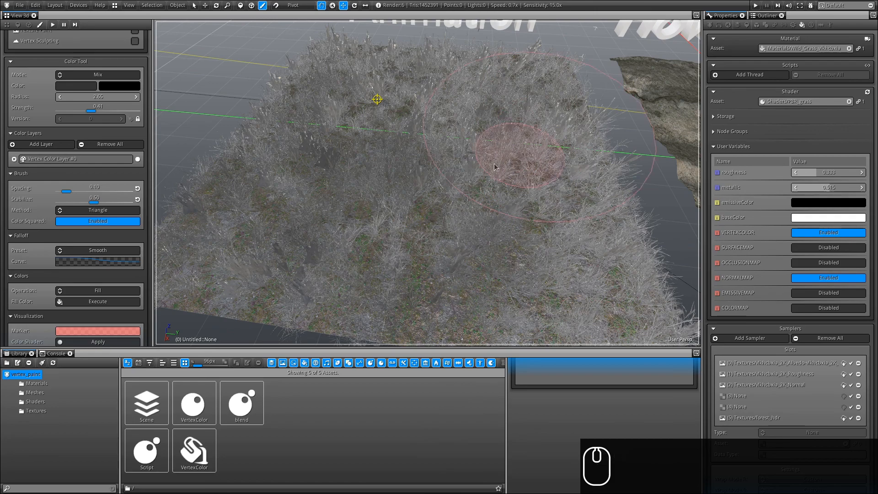
pyautogui.keyDown('ctrl'); pyautogui.keyDown('shift'); pyautogui.moveTo(471, 175); pyautogui.dragTo(396, 158); pyautogui.keyUp('shift'); pyautogui.keyUp('ctrl')
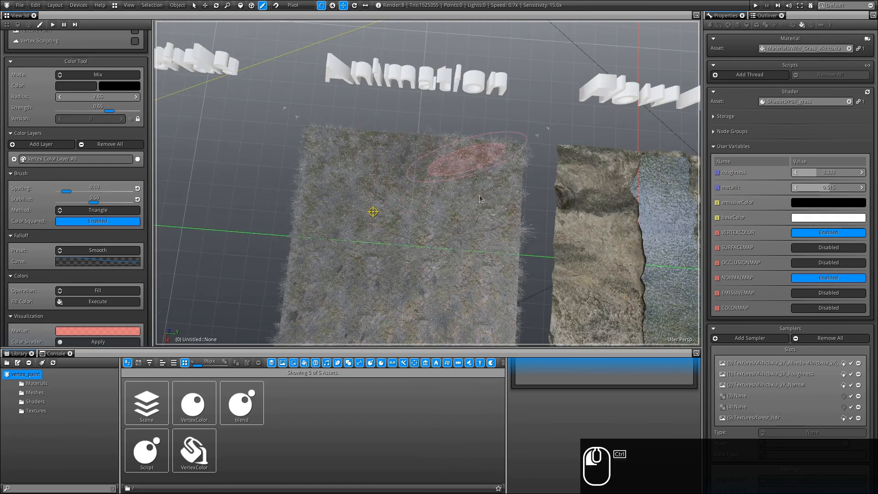
pyautogui.moveTo(479, 195)
pyautogui.keyDown('ctrl'); pyautogui.keyDown('shift'); pyautogui.mouseDown()
pyautogui.moveTo(388, 75)
pyautogui.moveTo(462, 264)
pyautogui.mouseUp(); pyautogui.keyUp('shift'); pyautogui.keyUp('ctrl')
pyautogui.keyDown('ctrl'); pyautogui.keyDown('shift'); pyautogui.moveTo(453, 229); pyautogui.dragTo(466, 120); pyautogui.keyUp('shift'); pyautogui.keyUp('ctrl')
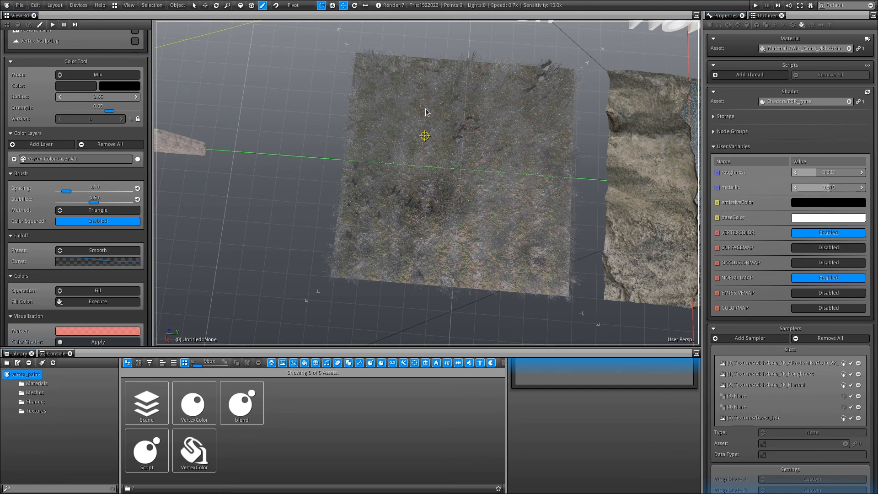
# Re-enable COLORMAP, disable VERTEXCOLOR on the grass material, and resume the viewport playback
pyautogui.click(81, 90)
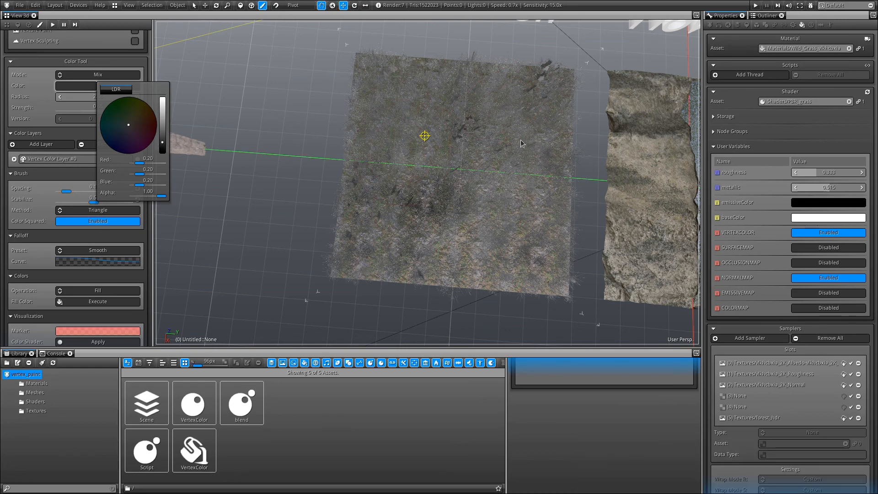
pyautogui.click(70, 92)
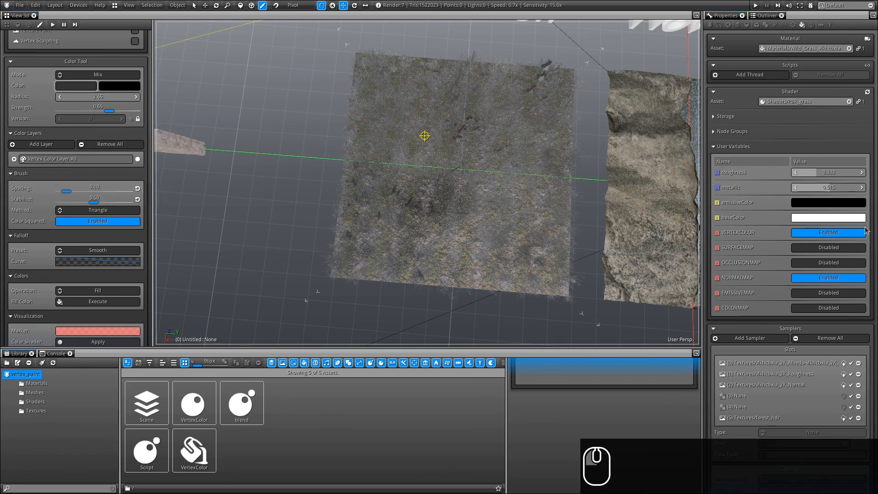
pyautogui.click(808, 311)
pyautogui.click(808, 311)
pyautogui.click(808, 311)
pyautogui.keyDown('alt'); pyautogui.moveTo(544, 199); pyautogui.dragTo(378, 235); pyautogui.keyUp('alt')
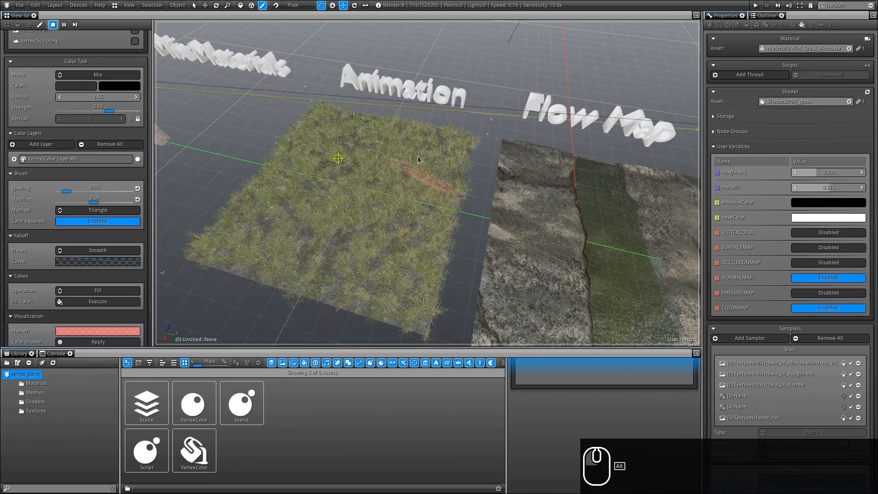
pyautogui.moveTo(418, 160)
pyautogui.keyDown('ctrl'); pyautogui.keyDown('alt'); pyautogui.mouseDown()
pyautogui.moveTo(378, 300)
pyautogui.moveTo(372, 256)
pyautogui.moveTo(434, 70)
pyautogui.moveTo(485, 147)
pyautogui.moveTo(453, 178)
pyautogui.mouseUp(); pyautogui.keyUp('alt'); pyautogui.keyUp('ctrl')
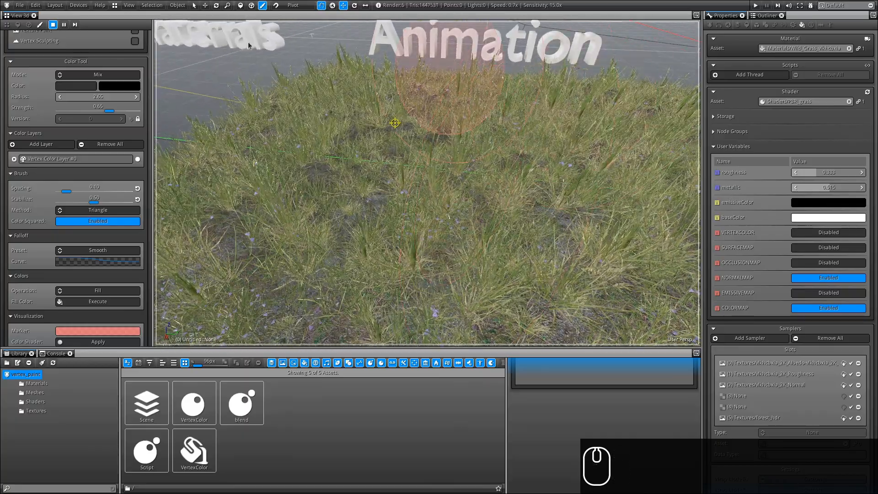
# Pick the water surface between the Flow Map rocks with the selection tool to load its material
pyautogui.click(194, 5)
pyautogui.keyDown('alt'); pyautogui.moveTo(562, 158); pyautogui.dragTo(480, 163); pyautogui.keyUp('alt')
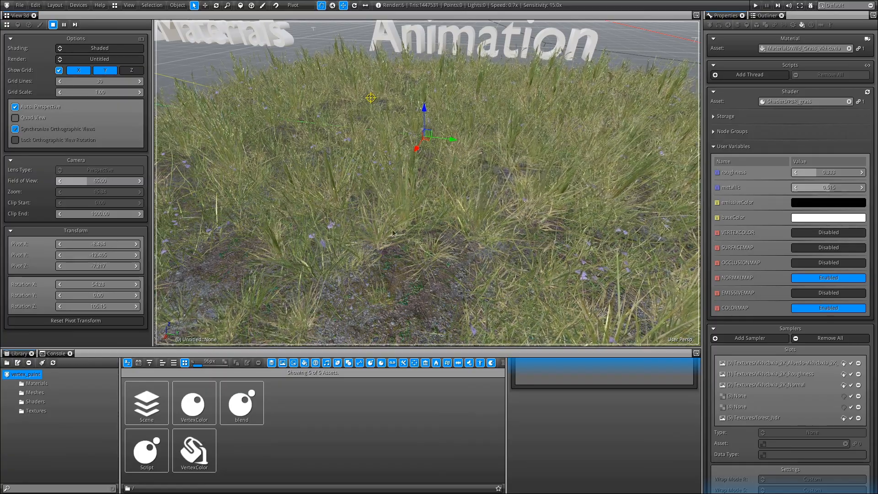
pyautogui.scroll(-4, 452, 199)
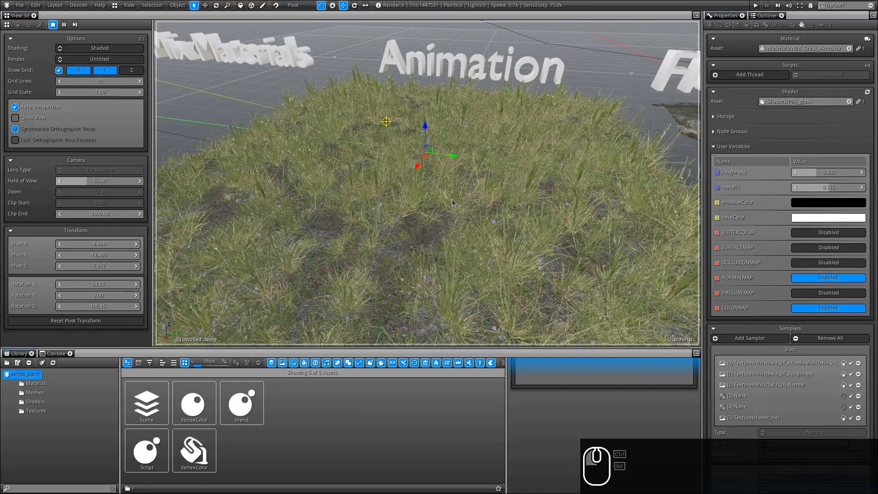
pyautogui.keyDown('alt'); pyautogui.keyDown('shift'); pyautogui.moveTo(452, 199); pyautogui.dragTo(343, 147); pyautogui.keyUp('shift'); pyautogui.keyUp('alt')
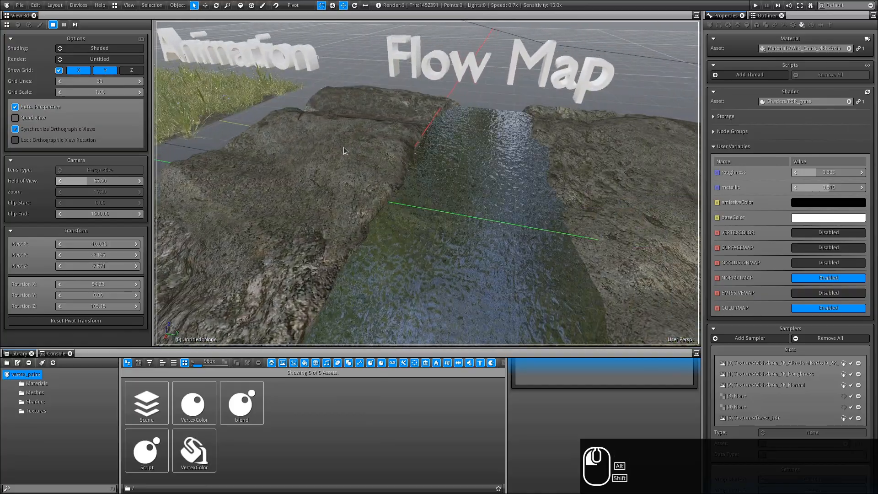
pyautogui.keyDown('ctrl'); pyautogui.keyDown('alt'); pyautogui.moveTo(502, 182); pyautogui.dragTo(346, 252); pyautogui.keyUp('alt'); pyautogui.keyUp('ctrl')
pyautogui.scroll(2, 455, 164)
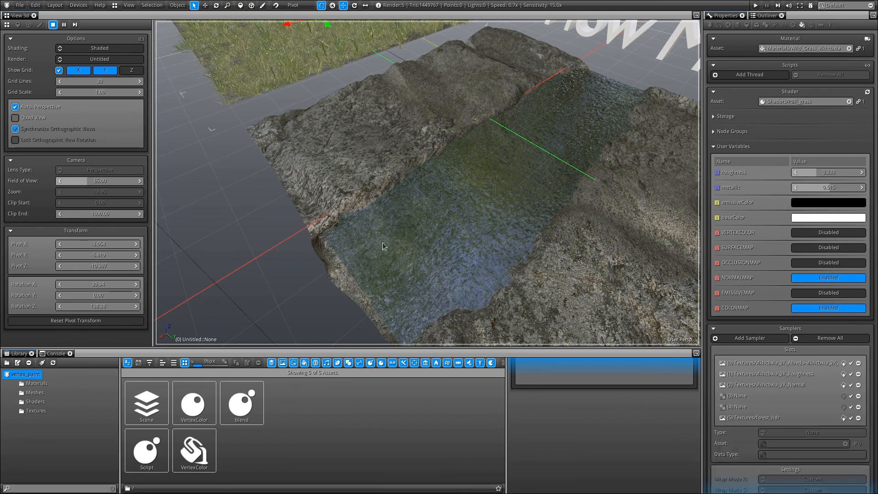
pyautogui.keyDown('alt'); pyautogui.moveTo(516, 161); pyautogui.dragTo(478, 180); pyautogui.keyUp('alt')
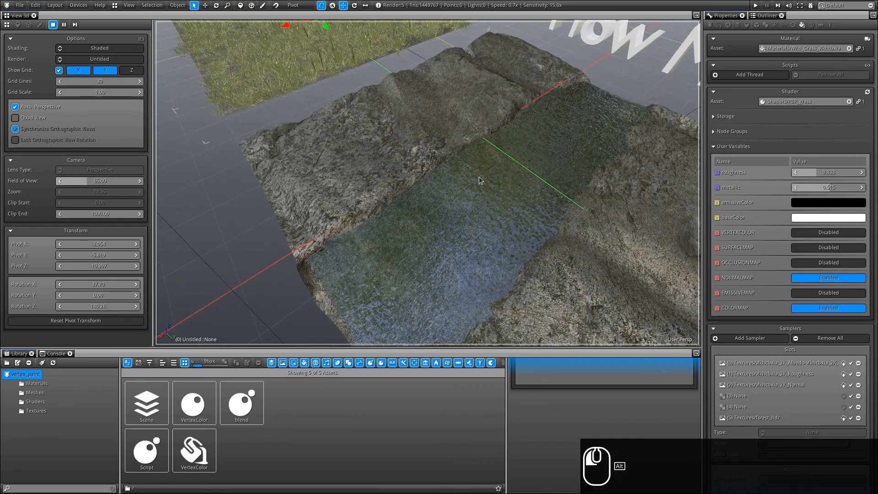
pyautogui.click(512, 180)
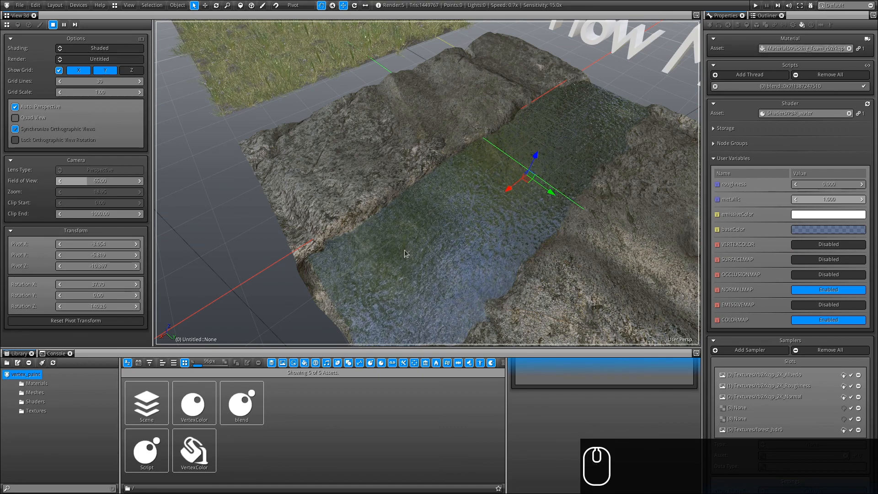
# Activate the vertex paint tool and set the brush color to white, with red, green and blue at 1.00
pyautogui.click(55, 30)
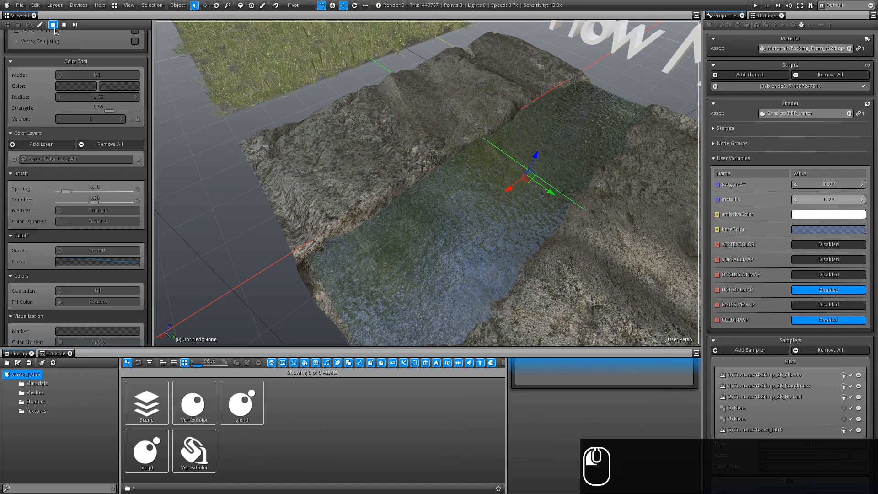
pyautogui.click(262, 7)
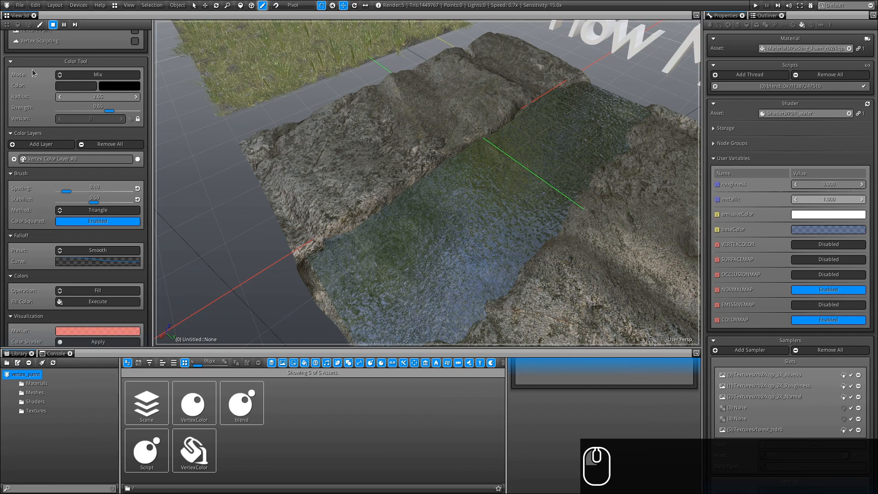
pyautogui.click(82, 86)
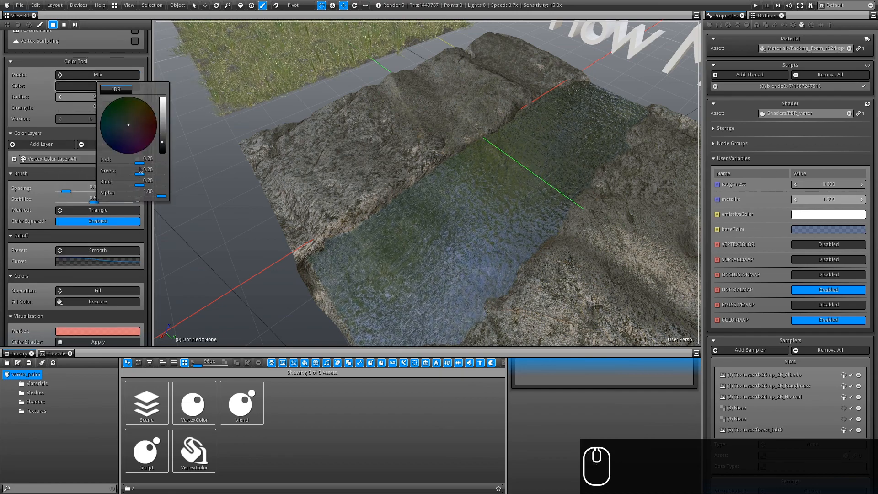
pyautogui.moveTo(139, 163)
pyautogui.mouseDown()
pyautogui.moveTo(164, 163)
pyautogui.moveTo(148, 202)
pyautogui.mouseUp()
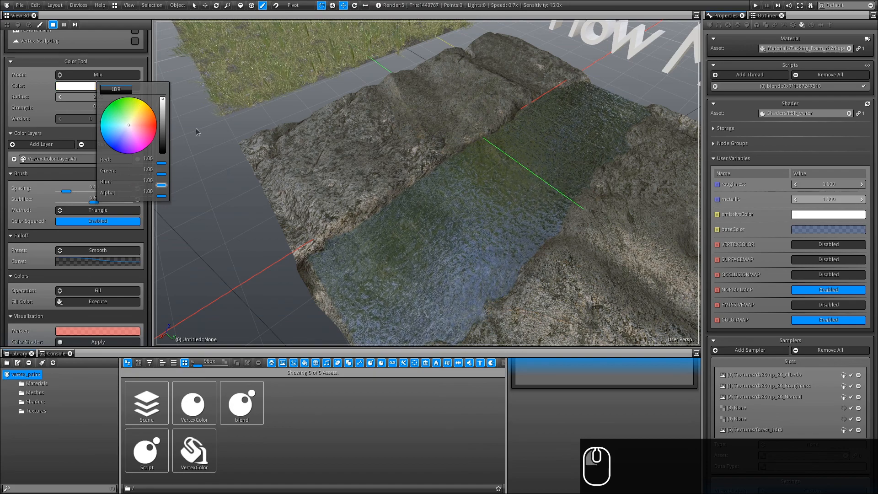
# Reduce the brush radius and paint white foam along the water's edge beside the rock bank
pyautogui.moveTo(427, 222)
pyautogui.keyDown('ctrl'); pyautogui.mouseDown(button='right')
pyautogui.moveTo(385, 223)
pyautogui.moveTo(389, 246)
pyautogui.mouseUp(button='right'); pyautogui.keyUp('ctrl')
pyautogui.keyDown('alt'); pyautogui.moveTo(386, 247); pyautogui.dragTo(424, 223); pyautogui.keyUp('alt')
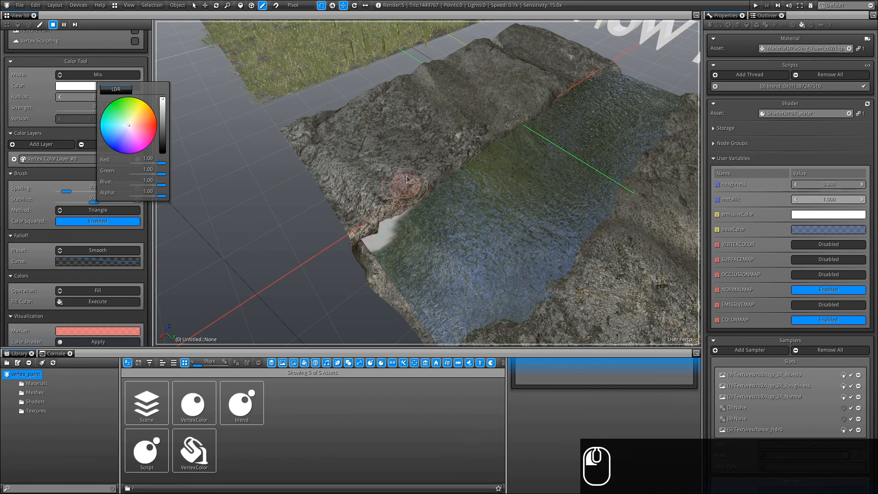
pyautogui.moveTo(464, 172)
pyautogui.keyDown('alt'); pyautogui.mouseDown()
pyautogui.moveTo(341, 271)
pyautogui.moveTo(404, 176)
pyautogui.moveTo(502, 239)
pyautogui.moveTo(402, 226)
pyautogui.moveTo(467, 209)
pyautogui.moveTo(541, 209)
pyautogui.moveTo(226, 251)
pyautogui.moveTo(420, 205)
pyautogui.moveTo(520, 205)
pyautogui.moveTo(432, 228)
pyautogui.mouseUp(); pyautogui.keyUp('alt')
pyautogui.moveTo(210, 254)
pyautogui.mouseDown()
pyautogui.moveTo(623, 219)
pyautogui.moveTo(413, 233)
pyautogui.moveTo(376, 205)
pyautogui.mouseUp()
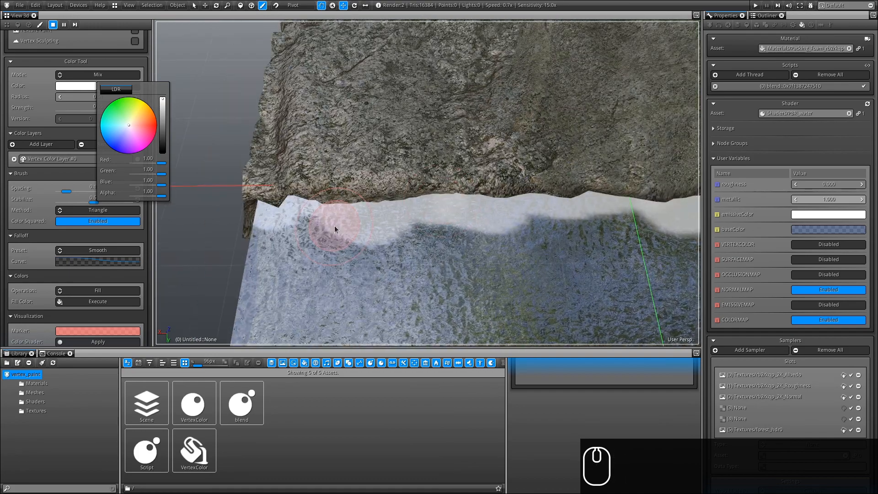
# Switch the brush mode to Smear and soften the white foam edges along the water, undoing the last stroke
pyautogui.click(80, 74)
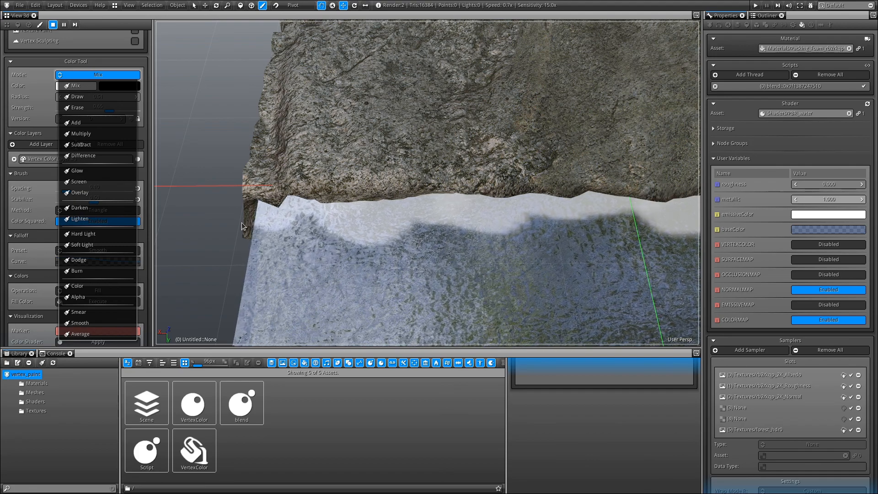
pyautogui.moveTo(423, 203)
pyautogui.mouseDown(button='right')
pyautogui.moveTo(397, 139)
pyautogui.moveTo(210, 75)
pyautogui.moveTo(446, 31)
pyautogui.moveTo(551, 72)
pyautogui.mouseUp(button='right')
pyautogui.moveTo(517, 116)
pyautogui.mouseDown(button='right')
pyautogui.moveTo(437, 306)
pyautogui.moveTo(319, 339)
pyautogui.mouseUp(button='right')
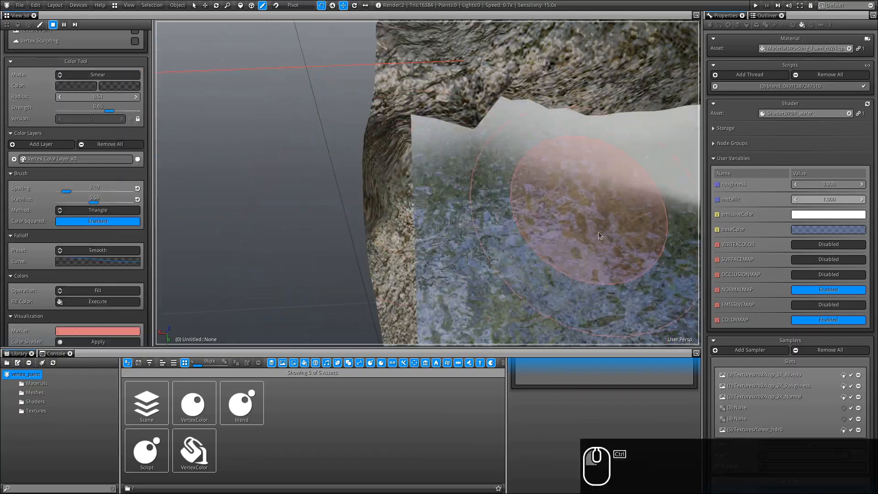
pyautogui.moveTo(598, 233)
pyautogui.keyDown('alt'); pyautogui.mouseDown()
pyautogui.moveTo(303, 182)
pyautogui.moveTo(544, 200)
pyautogui.moveTo(368, 181)
pyautogui.moveTo(387, 212)
pyautogui.moveTo(492, 138)
pyautogui.moveTo(294, 147)
pyautogui.moveTo(372, 239)
pyautogui.mouseUp(); pyautogui.keyUp('alt')
pyautogui.keyDown('ctrl'); pyautogui.keyDown('alt'); pyautogui.moveTo(480, 146); pyautogui.dragTo(350, 161); pyautogui.keyUp('alt'); pyautogui.keyUp('ctrl')
pyautogui.hotkey('ctrl', 'z')
pyautogui.moveTo(467, 161)
pyautogui.keyDown('alt'); pyautogui.mouseDown()
pyautogui.moveTo(381, 163)
pyautogui.moveTo(431, 196)
pyautogui.moveTo(392, 231)
pyautogui.moveTo(410, 244)
pyautogui.moveTo(307, 200)
pyautogui.moveTo(445, 228)
pyautogui.mouseUp(); pyautogui.keyUp('alt')
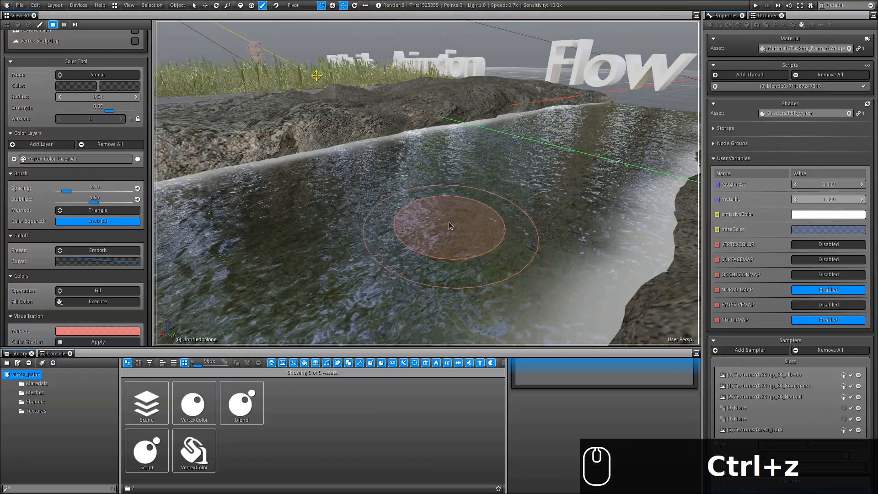
pyautogui.moveTo(384, 254)
pyautogui.keyDown('alt'); pyautogui.mouseDown()
pyautogui.moveTo(411, 229)
pyautogui.moveTo(394, 251)
pyautogui.moveTo(403, 247)
pyautogui.mouseUp(); pyautogui.keyUp('alt')
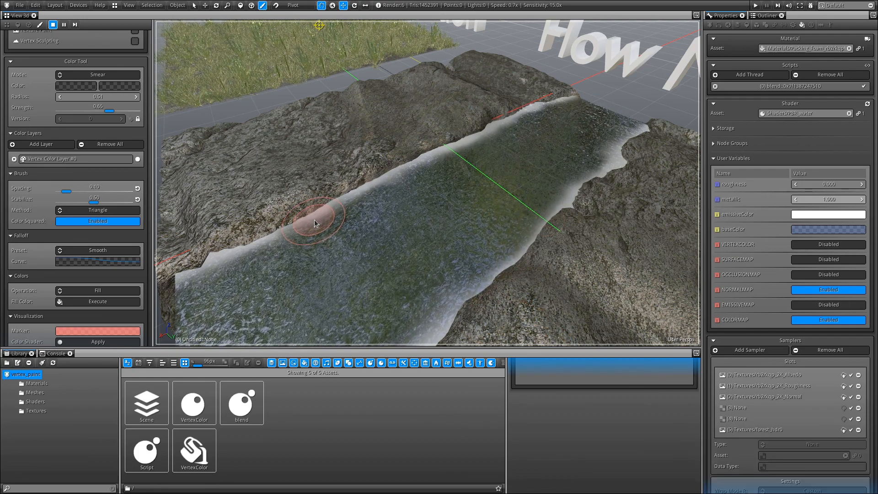
# Show the scene's object list and make the ground_terrain object beside the Flow Map scene active
pyautogui.scroll(-3, 339, 254)
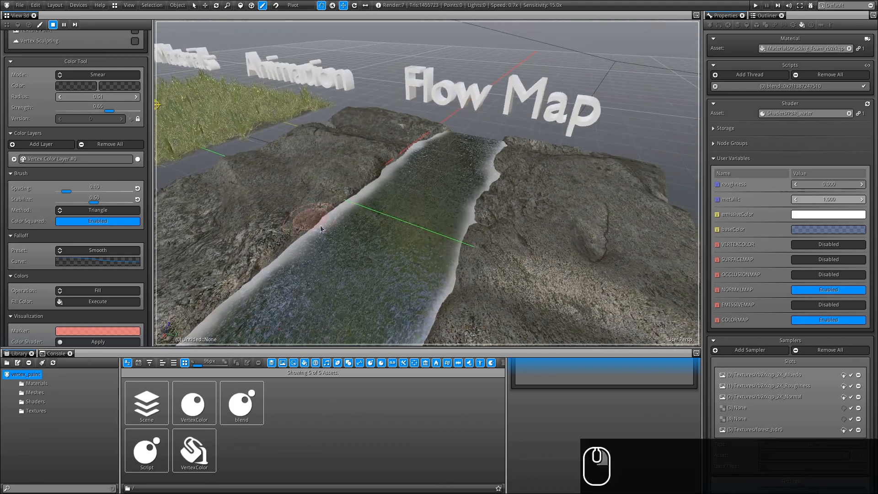
pyautogui.scroll(-4, 387, 196)
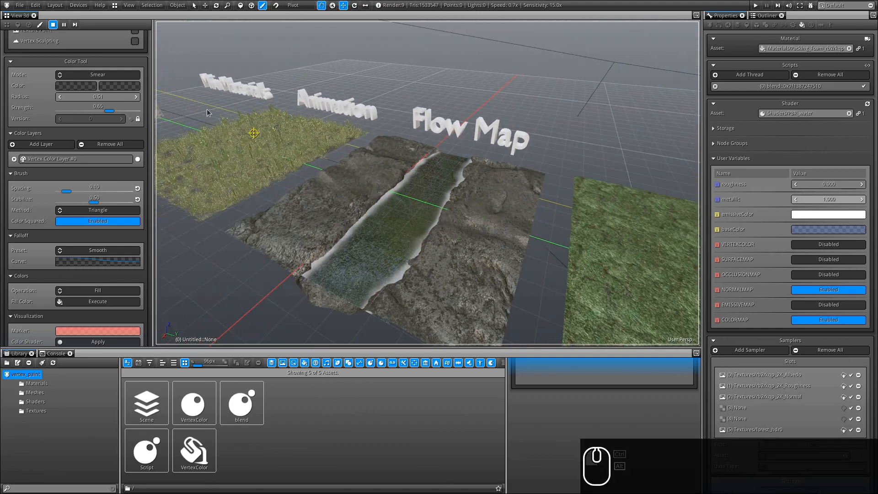
pyautogui.moveTo(337, 150)
pyautogui.keyDown('alt'); pyautogui.mouseDown()
pyautogui.moveTo(296, 109)
pyautogui.moveTo(316, 114)
pyautogui.mouseUp(); pyautogui.keyUp('alt')
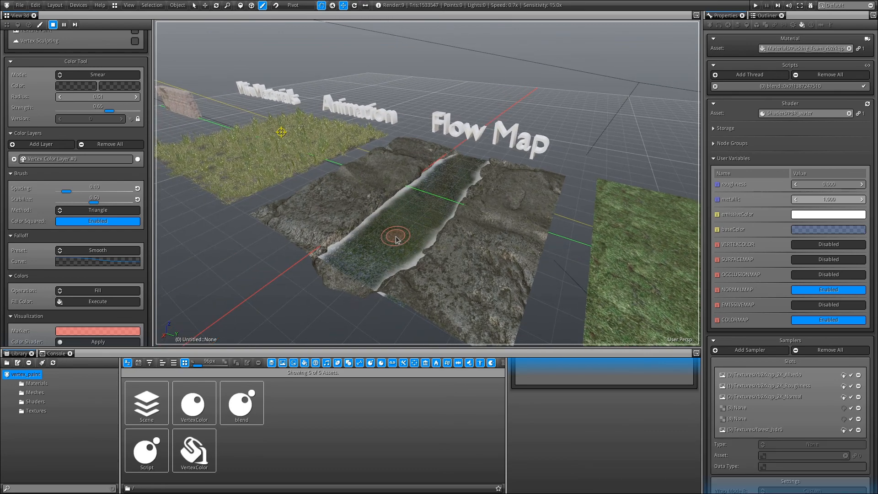
pyautogui.keyDown('alt'); pyautogui.keyDown('shift'); pyautogui.moveTo(527, 236); pyautogui.dragTo(490, 191); pyautogui.keyUp('shift'); pyautogui.keyUp('alt')
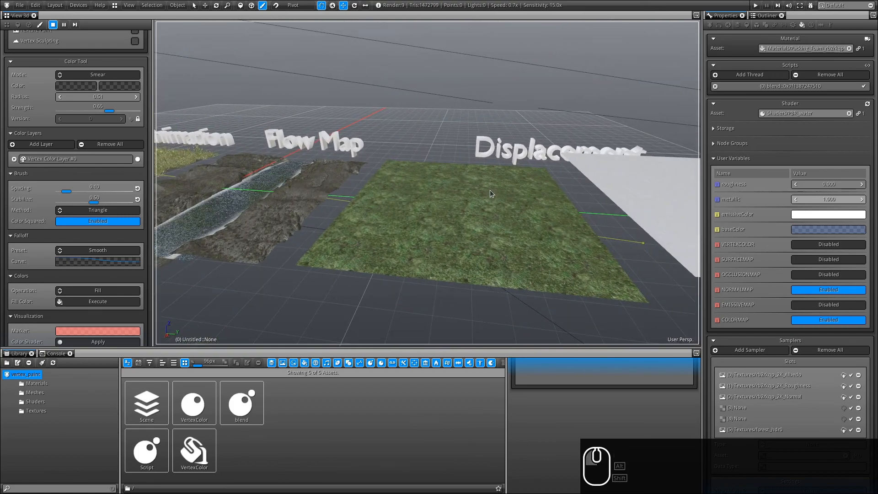
pyautogui.click(761, 18)
pyautogui.click(716, 78)
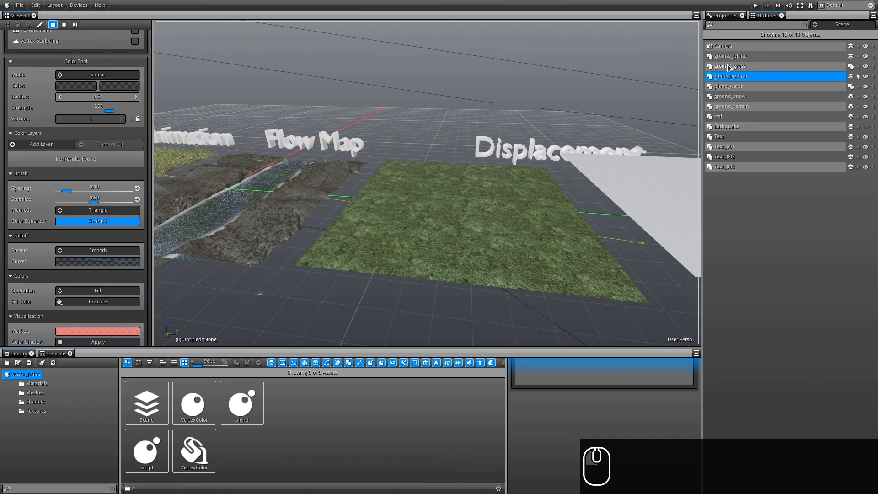
pyautogui.click(727, 65)
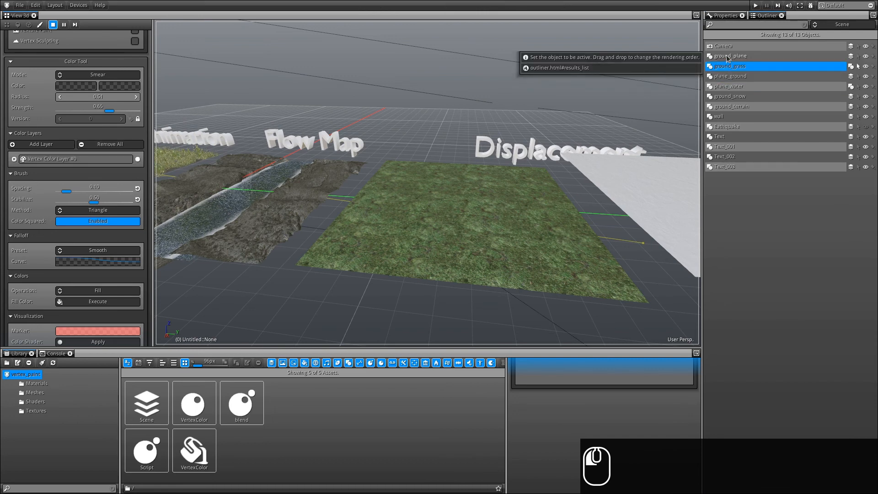
pyautogui.click(727, 55)
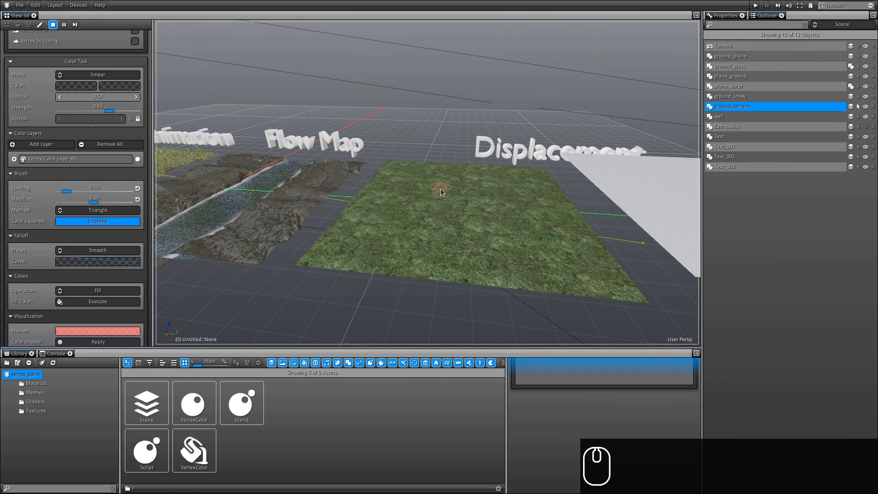
# Switch the brush mode to Mix, paint raised hills on the ground_terrain grass surface and soften their edges
pyautogui.keyDown('ctrl'); pyautogui.keyDown('alt'); pyautogui.moveTo(440, 189); pyautogui.dragTo(438, 219); pyautogui.keyUp('alt'); pyautogui.keyUp('ctrl')
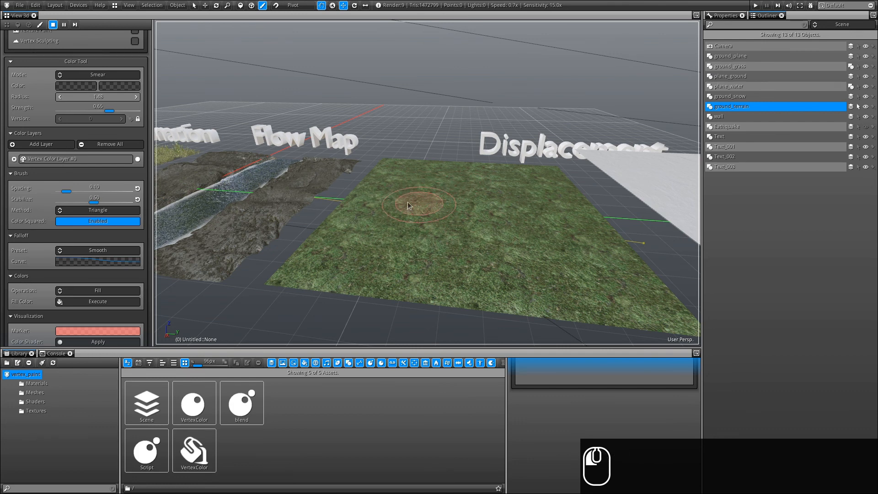
pyautogui.click(75, 75)
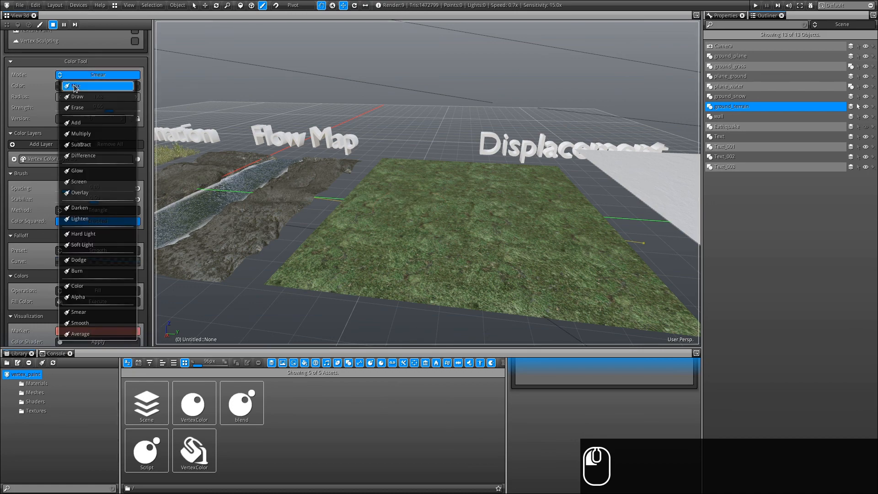
pyautogui.click(76, 86)
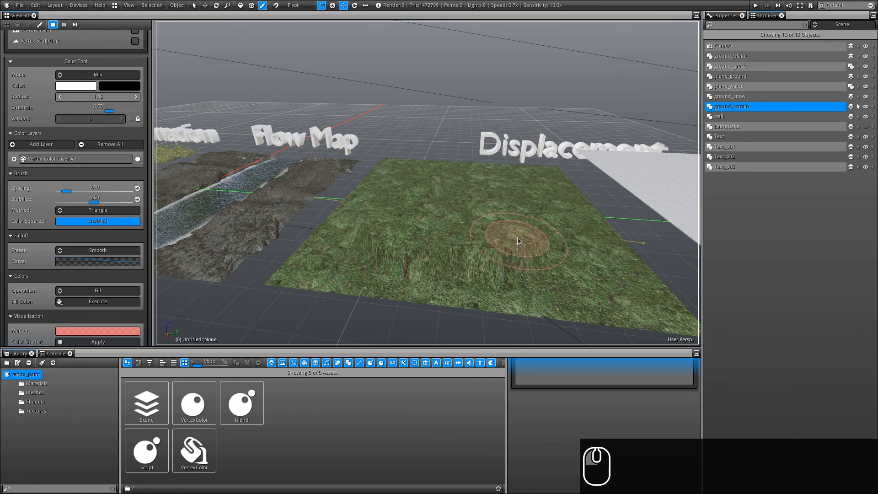
pyautogui.keyDown('ctrl'); pyautogui.keyDown('alt'); pyautogui.moveTo(517, 237); pyautogui.dragTo(509, 295); pyautogui.keyUp('alt'); pyautogui.keyUp('ctrl')
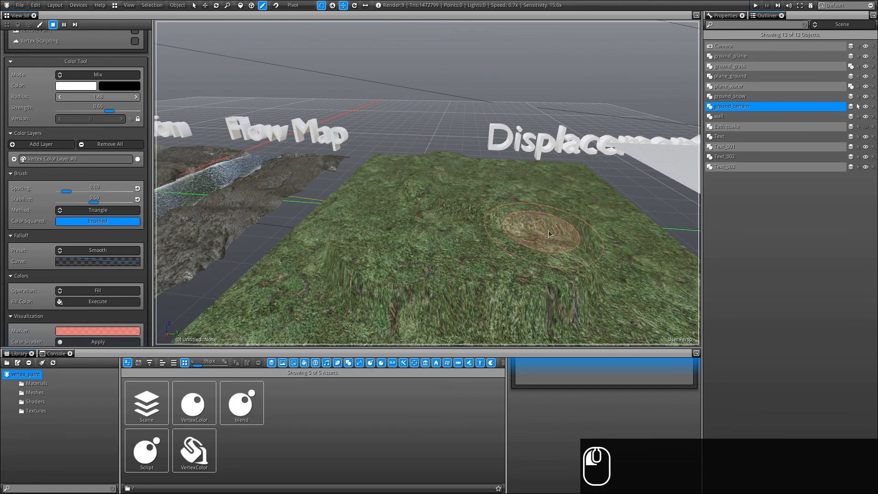
pyautogui.moveTo(414, 202)
pyautogui.keyDown('shift'); pyautogui.mouseDown()
pyautogui.moveTo(380, 289)
pyautogui.moveTo(602, 281)
pyautogui.moveTo(480, 184)
pyautogui.mouseUp(); pyautogui.keyUp('shift')
pyautogui.moveTo(415, 198)
pyautogui.keyDown('shift'); pyautogui.mouseDown()
pyautogui.moveTo(422, 191)
pyautogui.moveTo(482, 202)
pyautogui.moveTo(541, 193)
pyautogui.moveTo(436, 185)
pyautogui.mouseUp(); pyautogui.keyUp('shift')
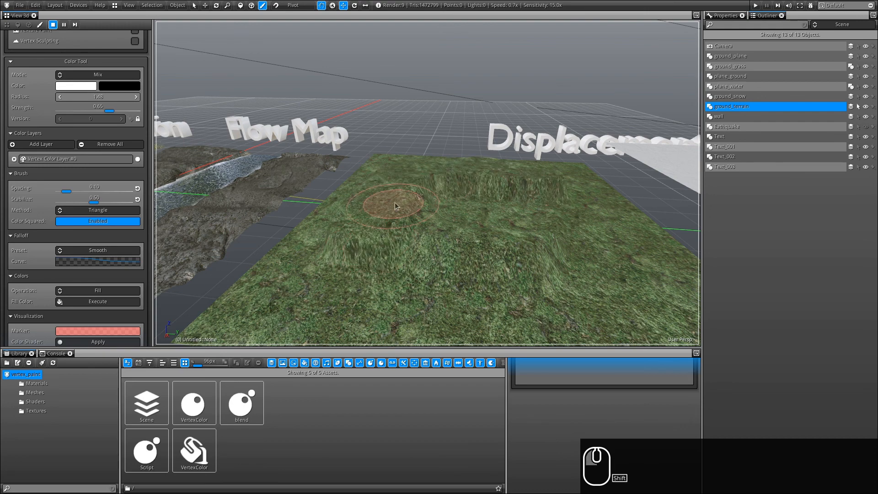
pyautogui.moveTo(376, 223)
pyautogui.keyDown('shift'); pyautogui.mouseDown()
pyautogui.moveTo(459, 287)
pyautogui.moveTo(512, 298)
pyautogui.moveTo(412, 278)
pyautogui.moveTo(456, 256)
pyautogui.mouseUp(); pyautogui.keyUp('shift')
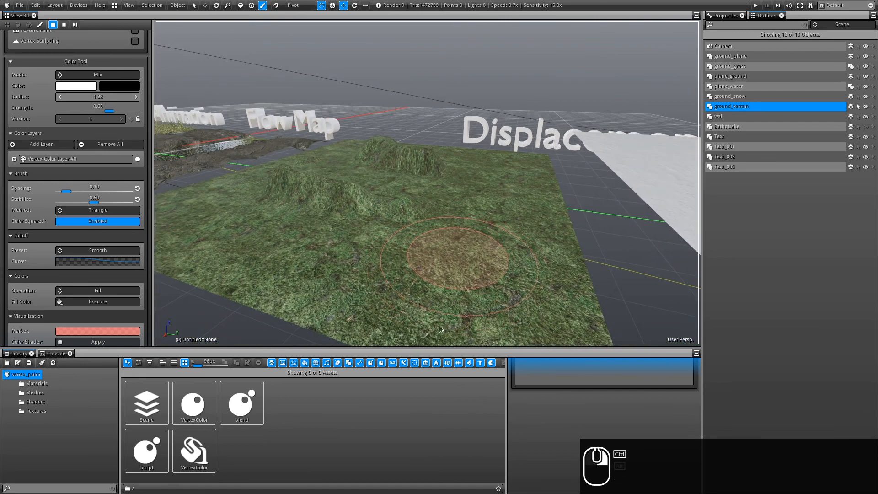
# Set the brush strength to 0.32, raise the near and side areas of the grass terrain, and smooth the hills
pyautogui.keyDown('ctrl'); pyautogui.moveTo(439, 325); pyautogui.dragTo(444, 305, button='right'); pyautogui.keyUp('ctrl')
pyautogui.keyDown('shift'); pyautogui.moveTo(451, 257); pyautogui.dragTo(437, 369, button='right'); pyautogui.keyUp('shift')
pyautogui.moveTo(454, 350)
pyautogui.keyDown('shift'); pyautogui.mouseDown()
pyautogui.moveTo(457, 245)
pyautogui.moveTo(281, 235)
pyautogui.moveTo(256, 211)
pyautogui.mouseUp(); pyautogui.keyUp('shift')
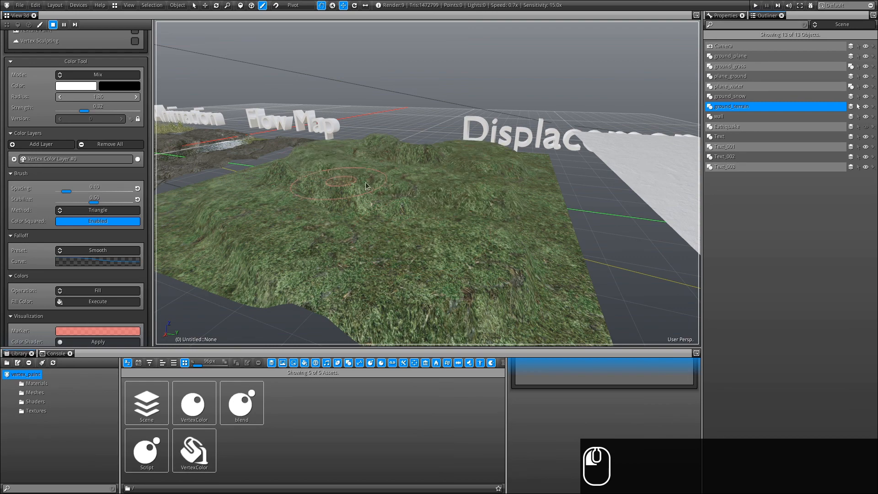
pyautogui.moveTo(496, 228)
pyautogui.mouseDown()
pyautogui.moveTo(530, 262)
pyautogui.moveTo(474, 214)
pyautogui.mouseUp()
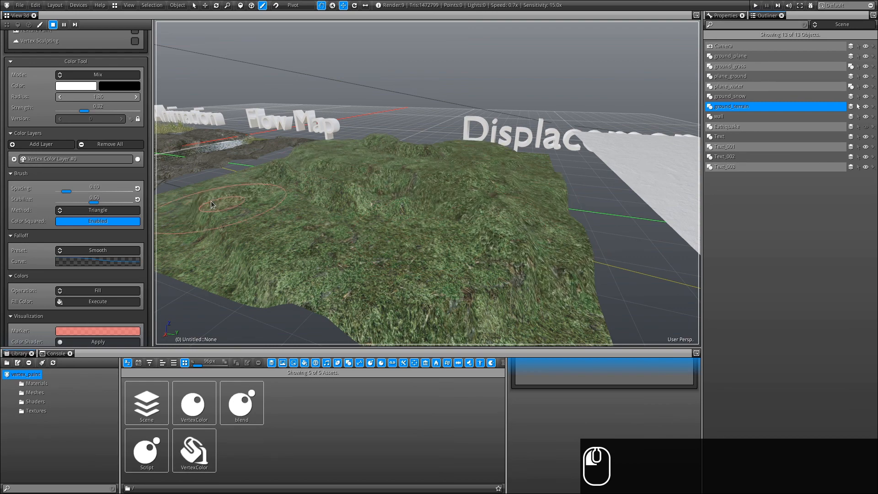
pyautogui.keyDown('alt'); pyautogui.moveTo(311, 263); pyautogui.dragTo(333, 220); pyautogui.keyUp('alt')
pyautogui.moveTo(397, 215)
pyautogui.keyDown('shift'); pyautogui.mouseDown()
pyautogui.moveTo(401, 254)
pyautogui.moveTo(401, 182)
pyautogui.moveTo(470, 211)
pyautogui.moveTo(347, 298)
pyautogui.moveTo(301, 192)
pyautogui.mouseUp(); pyautogui.keyUp('shift')
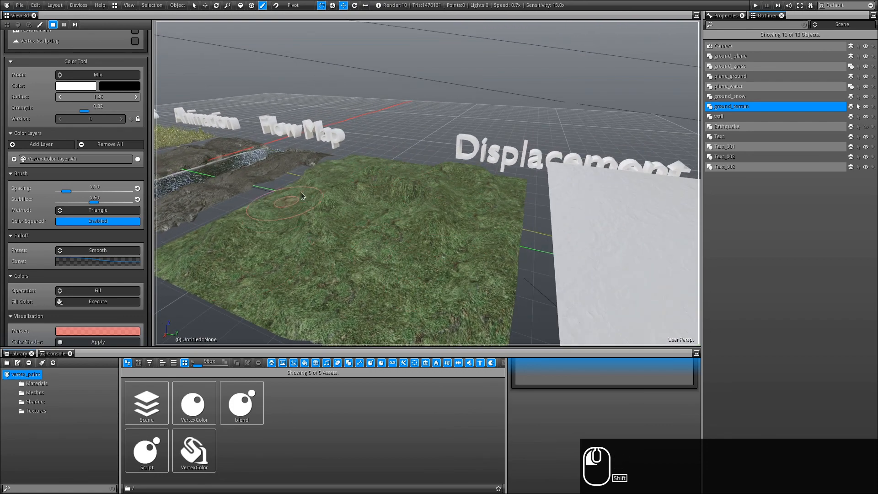
pyautogui.moveTo(433, 181)
pyautogui.keyDown('shift'); pyautogui.mouseDown()
pyautogui.moveTo(498, 231)
pyautogui.moveTo(374, 292)
pyautogui.moveTo(248, 244)
pyautogui.moveTo(277, 272)
pyautogui.mouseUp(); pyautogui.keyUp('shift')
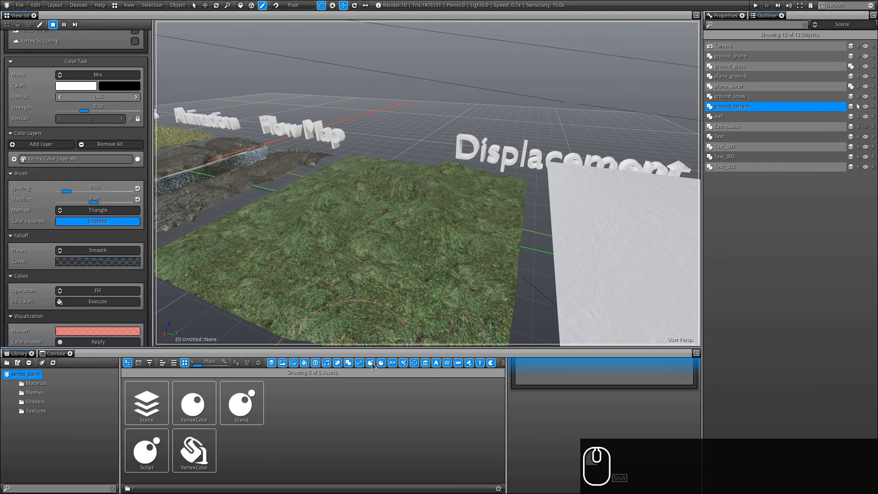
# Leave vertex painting, select the grass terrain and display its material properties
pyautogui.click(716, 17)
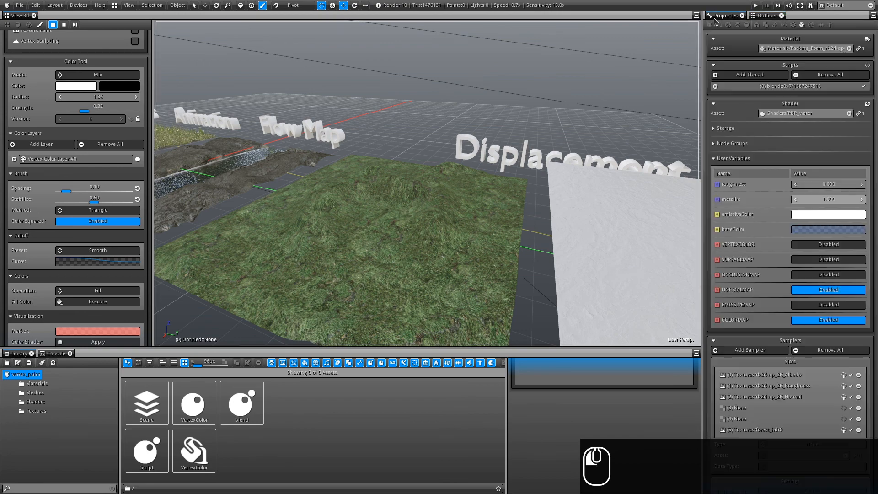
pyautogui.click(849, 48)
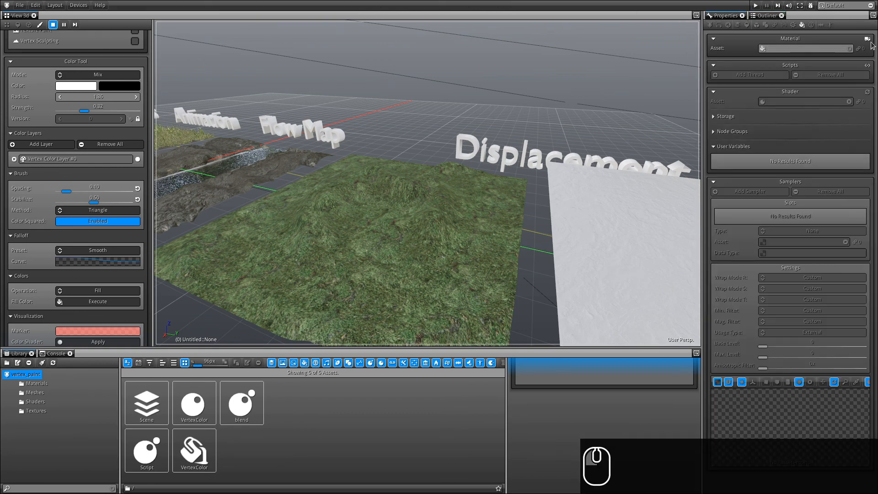
pyautogui.click(395, 208)
pyautogui.click(194, 6)
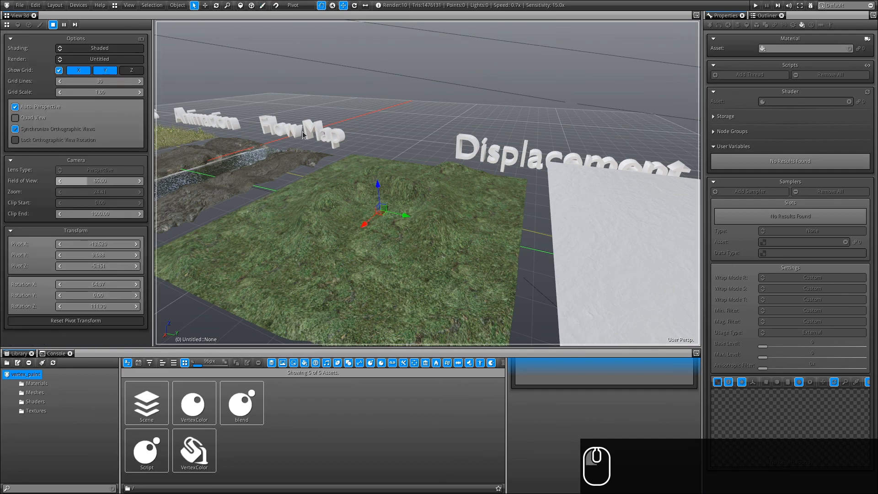
pyautogui.click(403, 236)
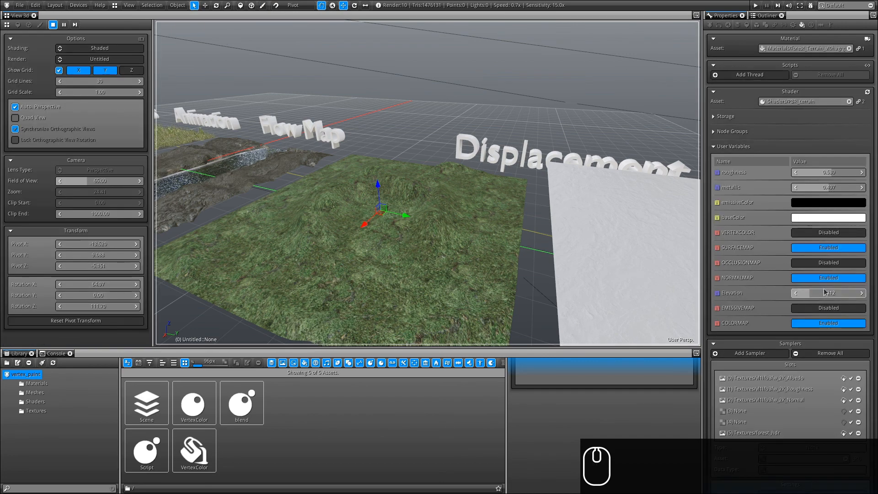
# Adjust the grass terrain material's Elevation variable to compare displacement heights, leaving it at 0.823
pyautogui.moveTo(824, 289); pyautogui.dragTo(800, 330, button='right')
pyautogui.keyDown('alt'); pyautogui.moveTo(418, 191); pyautogui.dragTo(419, 209); pyautogui.keyUp('alt')
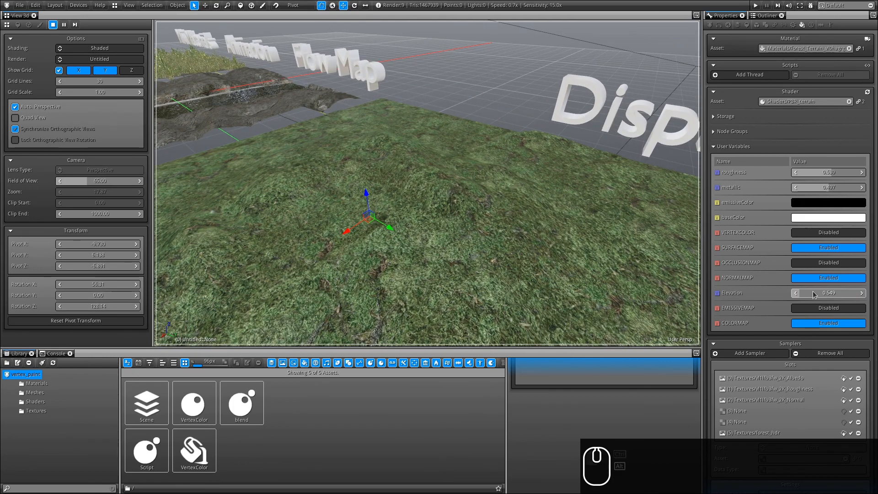
pyautogui.moveTo(813, 294)
pyautogui.mouseDown(button='right')
pyautogui.moveTo(822, 305)
pyautogui.moveTo(808, 308)
pyautogui.mouseUp(button='right')
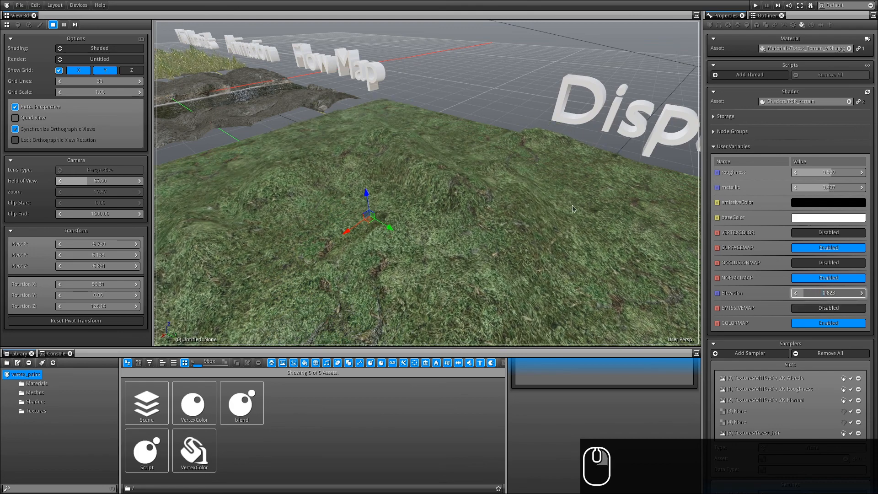
# Select the white snow plane beside the grass terrain and frame it up close in the view
pyautogui.keyDown('ctrl'); pyautogui.keyDown('alt'); pyautogui.moveTo(572, 204); pyautogui.dragTo(444, 175); pyautogui.keyUp('alt'); pyautogui.keyUp('ctrl')
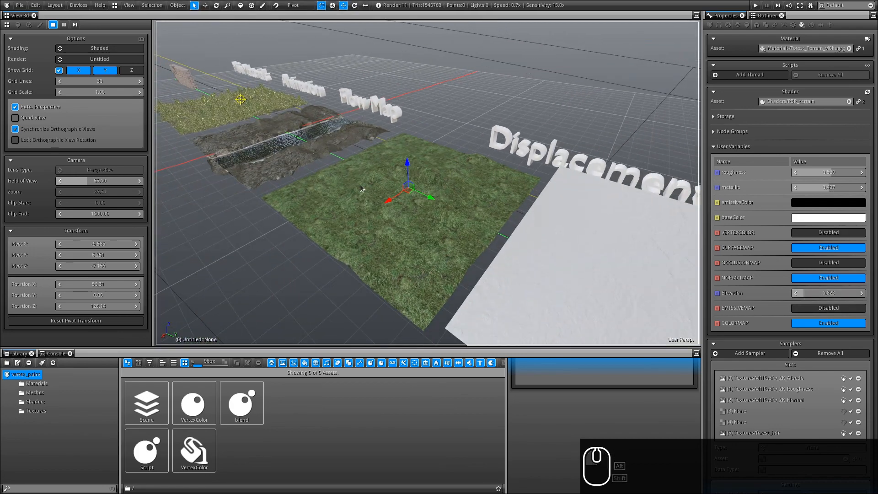
pyautogui.click(590, 212)
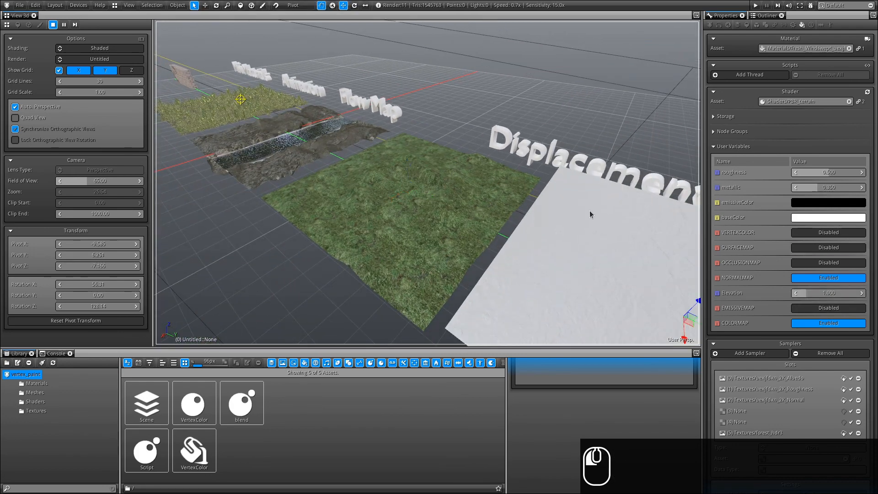
pyautogui.keyDown('alt'); pyautogui.moveTo(590, 211); pyautogui.dragTo(363, 171); pyautogui.keyUp('alt')
pyautogui.press('f')
pyautogui.scroll(5, 444, 199)
pyautogui.keyDown('alt'); pyautogui.moveTo(445, 199); pyautogui.dragTo(356, 187); pyautogui.keyUp('alt')
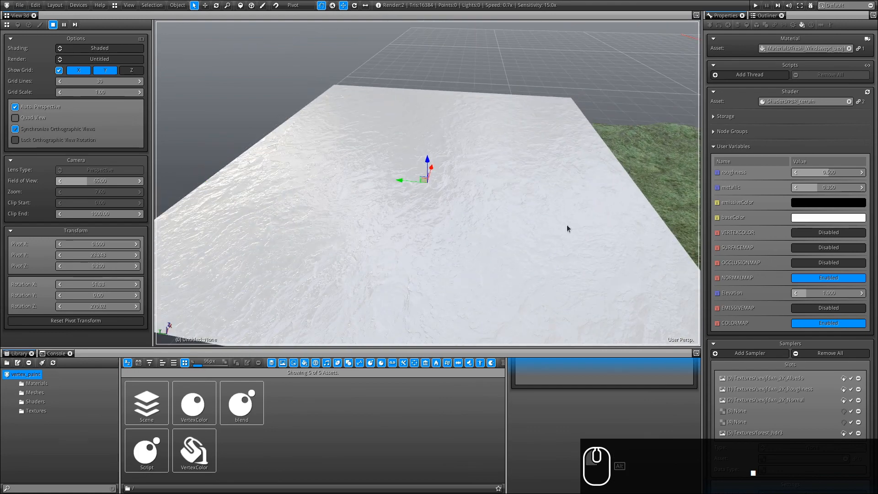
# Activate vertex painting on the snow plane, raise the brush strength to 0.78 and lower the snow near its far edge
pyautogui.click(40, 25)
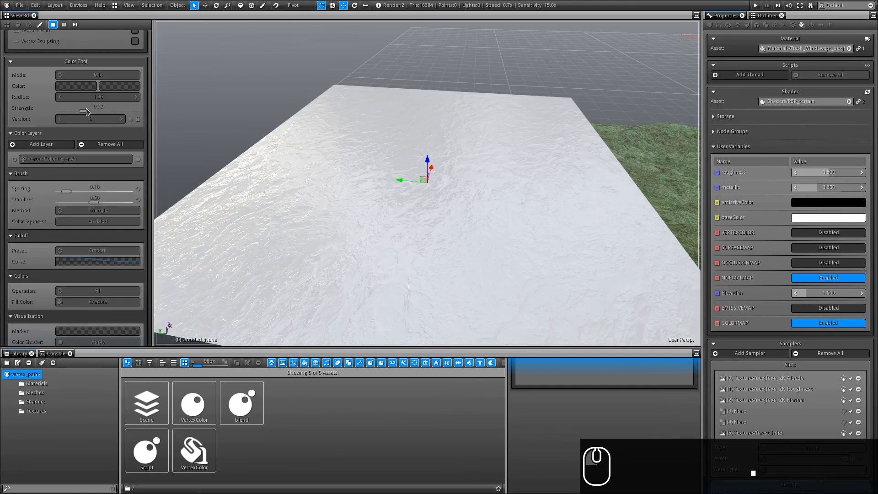
pyautogui.click(263, 5)
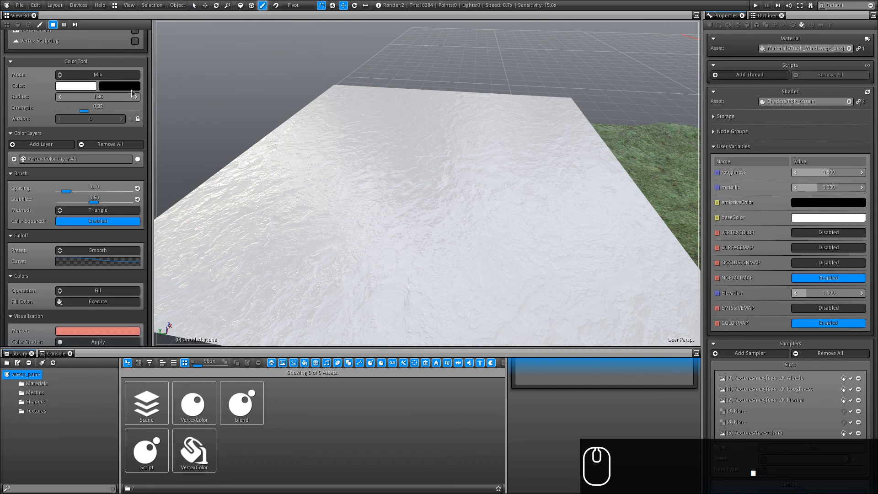
pyautogui.moveTo(342, 104)
pyautogui.keyDown('ctrl'); pyautogui.mouseDown()
pyautogui.moveTo(351, 131)
pyautogui.moveTo(345, 157)
pyautogui.moveTo(342, 144)
pyautogui.mouseUp(); pyautogui.keyUp('ctrl')
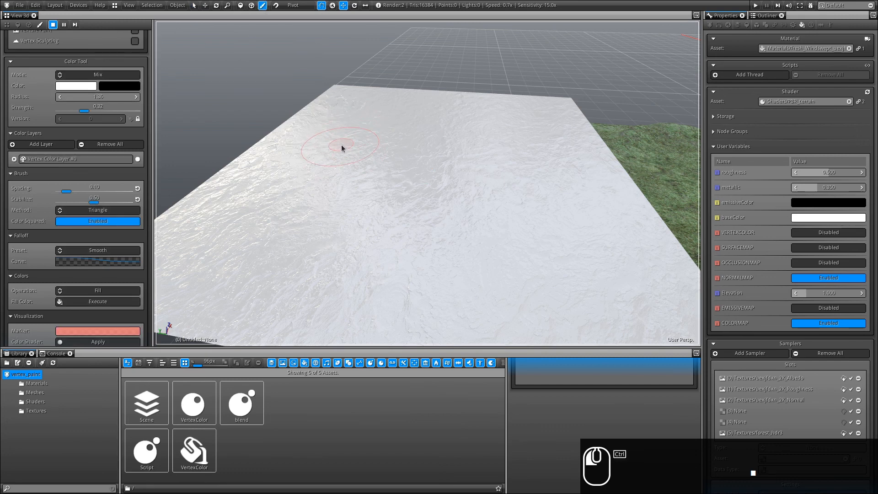
pyautogui.keyDown('shift'); pyautogui.moveTo(383, 183); pyautogui.dragTo(410, 43, button='right'); pyautogui.keyUp('shift')
pyautogui.moveTo(384, 206)
pyautogui.keyDown('alt'); pyautogui.mouseDown()
pyautogui.moveTo(421, 257)
pyautogui.moveTo(541, 243)
pyautogui.moveTo(526, 243)
pyautogui.mouseUp(); pyautogui.keyUp('alt')
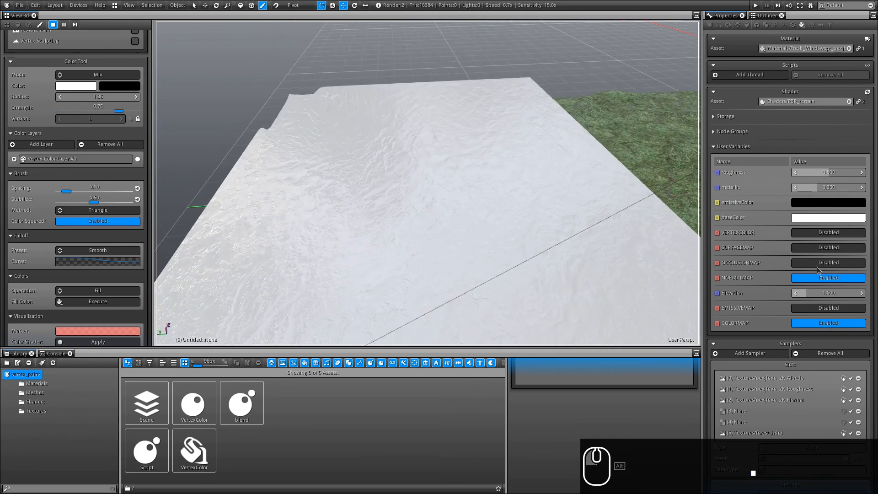
# Enable the VERTEXCOLOR variable on the snow material and paint dark dents of various depths across the snow plane
pyautogui.click(808, 233)
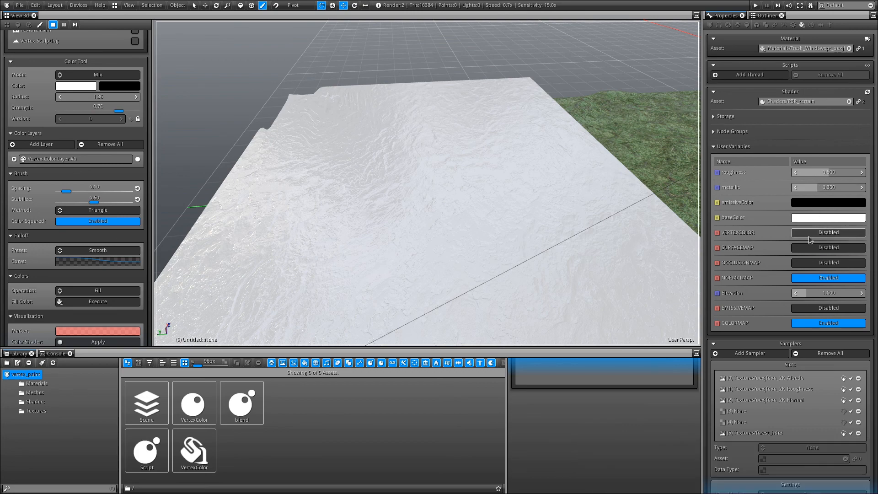
pyautogui.keyDown('alt'); pyautogui.moveTo(443, 173); pyautogui.dragTo(557, 209); pyautogui.keyUp('alt')
pyautogui.keyDown('ctrl'); pyautogui.moveTo(348, 221); pyautogui.dragTo(320, 245); pyautogui.keyUp('ctrl')
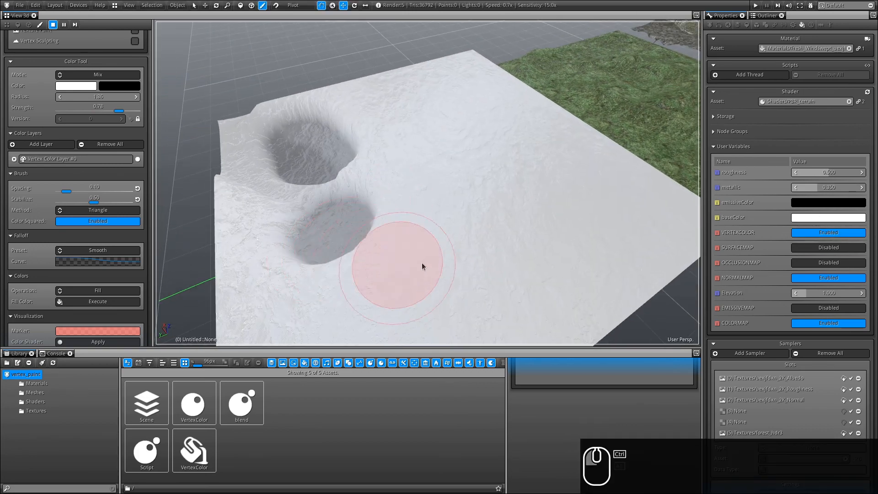
pyautogui.keyDown('ctrl'); pyautogui.moveTo(485, 205); pyautogui.dragTo(482, 224); pyautogui.keyUp('ctrl')
pyautogui.keyDown('ctrl'); pyautogui.moveTo(462, 308); pyautogui.dragTo(396, 315); pyautogui.keyUp('ctrl')
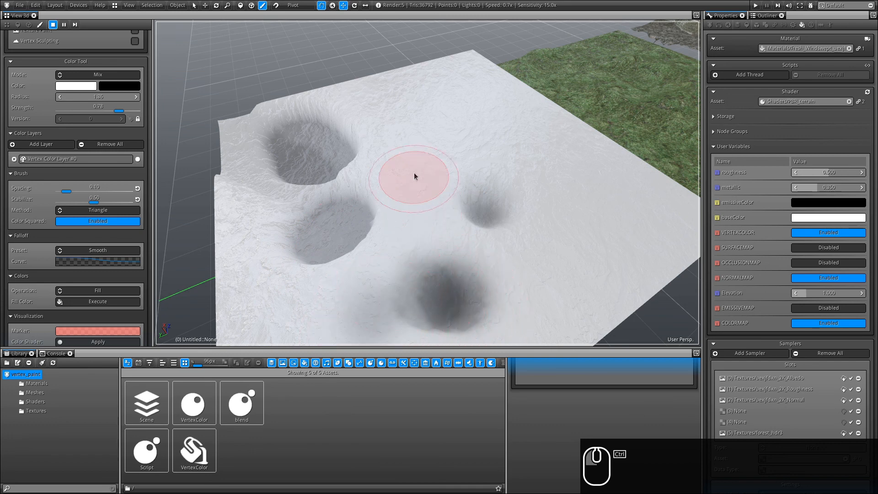
pyautogui.keyDown('ctrl'); pyautogui.click(451, 93); pyautogui.keyUp('ctrl')
pyautogui.keyDown('ctrl'); pyautogui.click(464, 135); pyautogui.keyUp('ctrl')
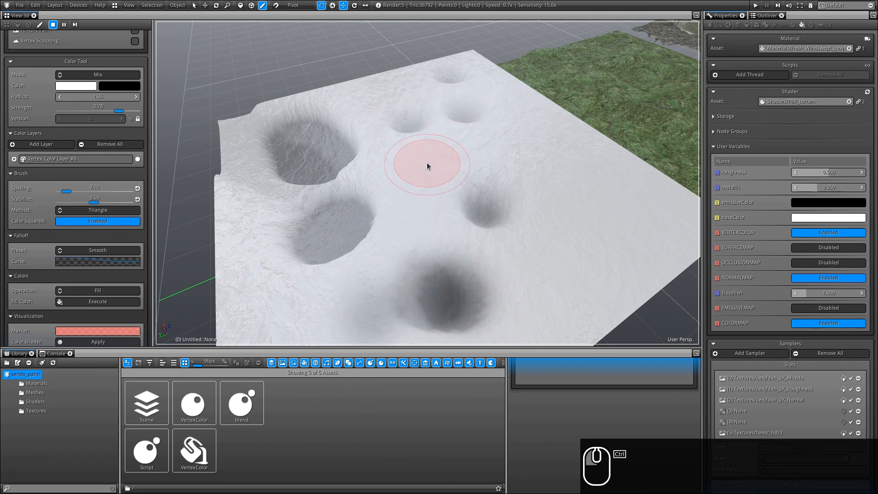
pyautogui.keyDown('ctrl'); pyautogui.click(427, 164); pyautogui.keyUp('ctrl')
pyautogui.keyDown('ctrl'); pyautogui.click(516, 152); pyautogui.keyUp('ctrl')
pyautogui.keyDown('ctrl'); pyautogui.click(568, 251); pyautogui.keyUp('ctrl')
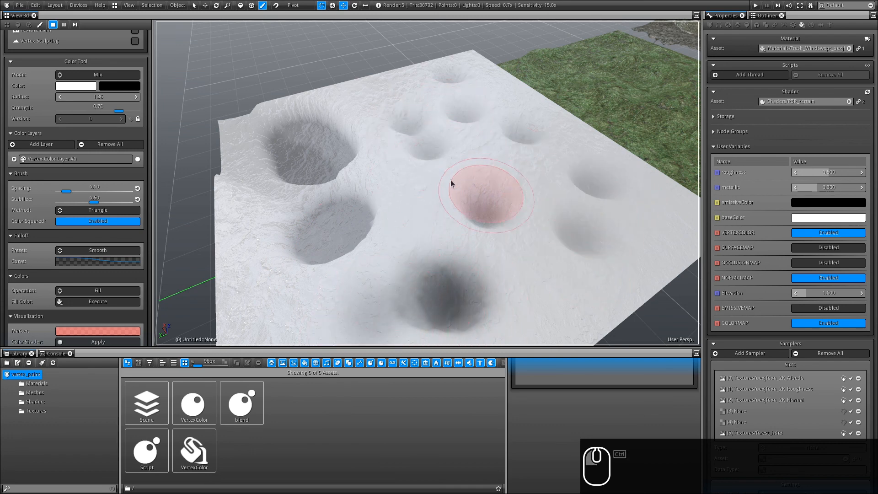
# Reduce the brush radius and carve winding channels through the snow between the dents
pyautogui.keyDown('ctrl'); pyautogui.moveTo(337, 134); pyautogui.dragTo(333, 135, button='right'); pyautogui.keyUp('ctrl')
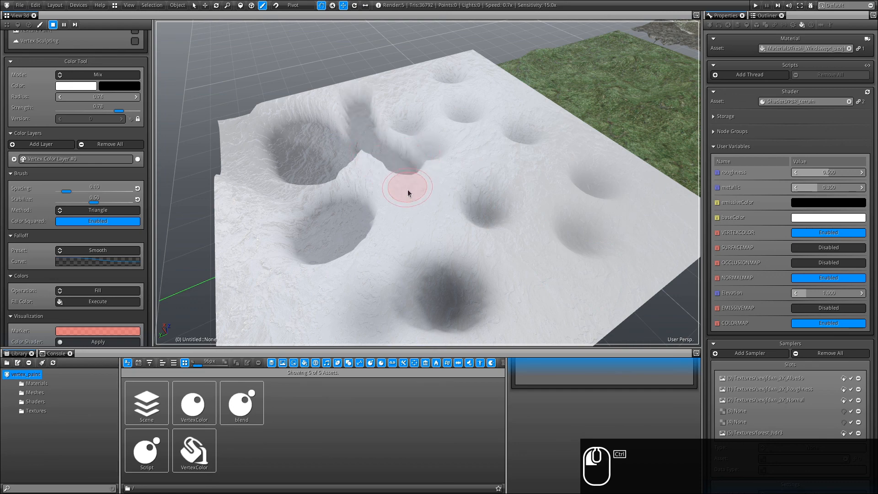
pyautogui.moveTo(419, 301)
pyautogui.keyDown('alt'); pyautogui.mouseDown()
pyautogui.moveTo(569, 271)
pyautogui.moveTo(663, 273)
pyautogui.moveTo(573, 248)
pyautogui.moveTo(410, 309)
pyautogui.moveTo(402, 108)
pyautogui.mouseUp(); pyautogui.keyUp('alt')
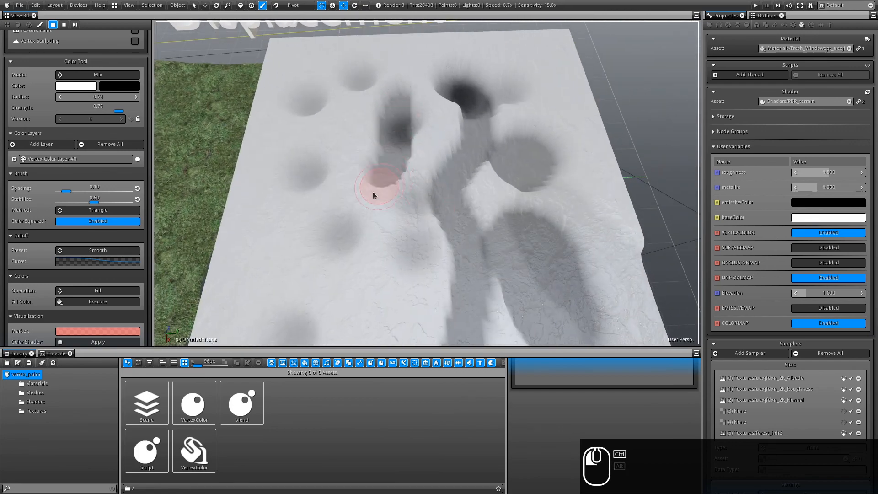
pyautogui.keyDown('ctrl'); pyautogui.moveTo(373, 195); pyautogui.dragTo(373, 320); pyautogui.keyUp('ctrl')
pyautogui.keyDown('alt'); pyautogui.moveTo(426, 231); pyautogui.dragTo(769, 314); pyautogui.keyUp('alt')
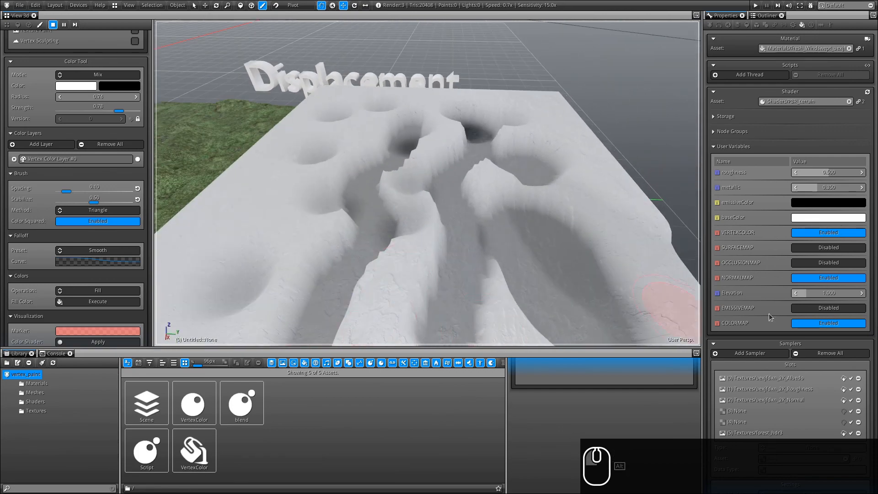
# Lower the snow material's Elevation variable to about 0.62 to make the displacement shallower
pyautogui.moveTo(812, 294); pyautogui.dragTo(804, 314)
pyautogui.moveTo(805, 314); pyautogui.dragTo(800, 314, button='right')
pyautogui.moveTo(389, 197)
pyautogui.keyDown('alt'); pyautogui.mouseDown()
pyautogui.moveTo(332, 189)
pyautogui.moveTo(383, 283)
pyautogui.mouseUp(); pyautogui.keyUp('alt')
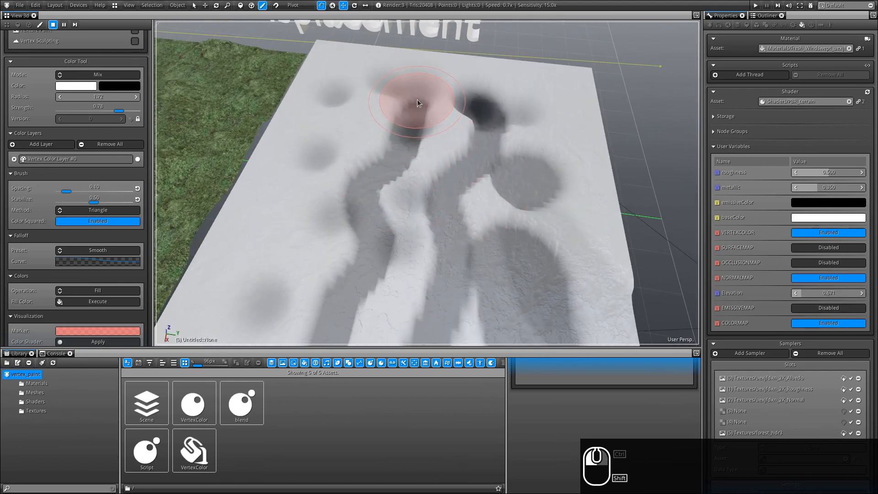
# Deepen the winding snow channel with dark strokes, reducing the brush radius to 0.95, and paint raised snow over part of it
pyautogui.moveTo(412, 113); pyautogui.dragTo(395, 153)
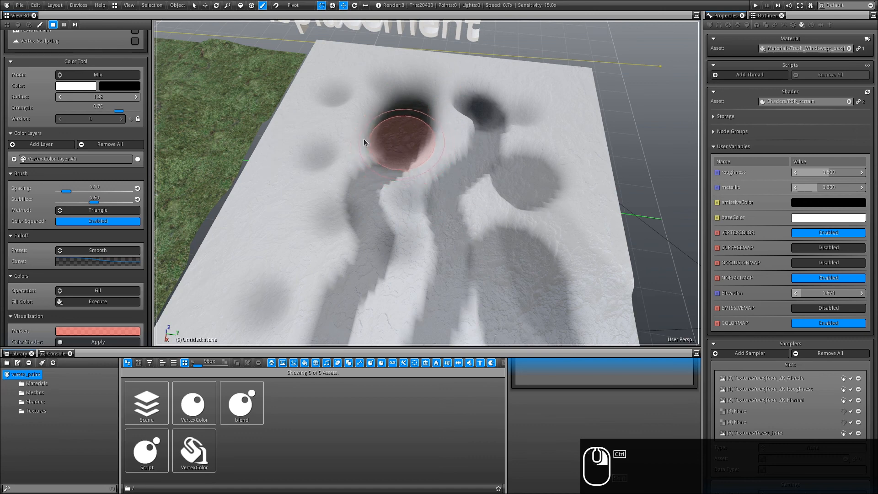
pyautogui.keyDown('ctrl'); pyautogui.moveTo(364, 139); pyautogui.dragTo(336, 143, button='right'); pyautogui.keyUp('ctrl')
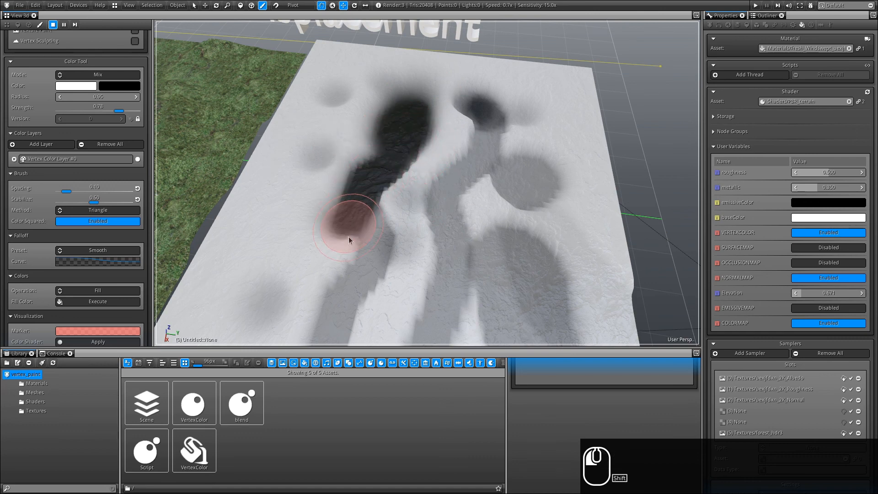
pyautogui.moveTo(340, 286)
pyautogui.keyDown('shift'); pyautogui.mouseDown()
pyautogui.moveTo(373, 251)
pyautogui.moveTo(380, 167)
pyautogui.moveTo(404, 108)
pyautogui.mouseUp(); pyautogui.keyUp('shift')
pyautogui.moveTo(343, 254)
pyautogui.mouseDown()
pyautogui.moveTo(358, 233)
pyautogui.moveTo(399, 251)
pyautogui.moveTo(378, 209)
pyautogui.moveTo(425, 234)
pyautogui.moveTo(355, 174)
pyautogui.moveTo(392, 182)
pyautogui.moveTo(386, 174)
pyautogui.moveTo(476, 141)
pyautogui.mouseUp()
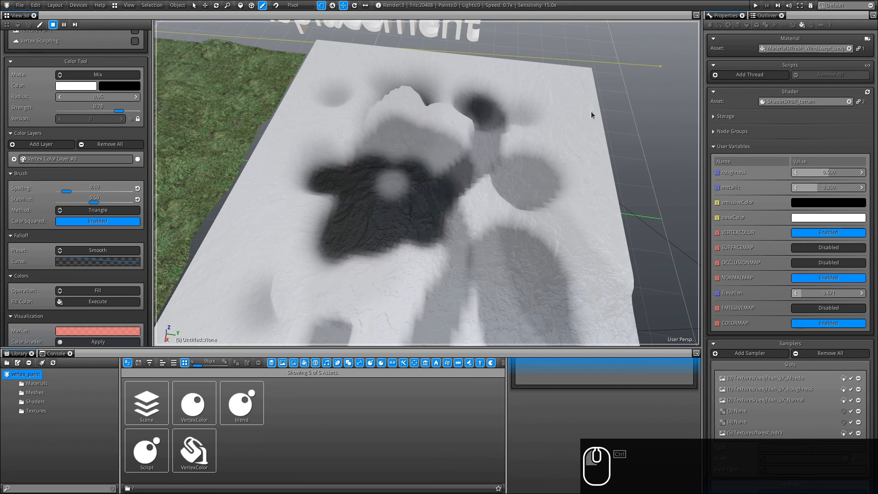
# Reset the snow plane with a white fill and carve two long parallel trenches into it with dark strokes
pyautogui.moveTo(561, 145)
pyautogui.keyDown('ctrl'); pyautogui.mouseDown()
pyautogui.moveTo(530, 273)
pyautogui.moveTo(268, 231)
pyautogui.moveTo(316, 243)
pyautogui.moveTo(348, 224)
pyautogui.mouseUp(); pyautogui.keyUp('ctrl')
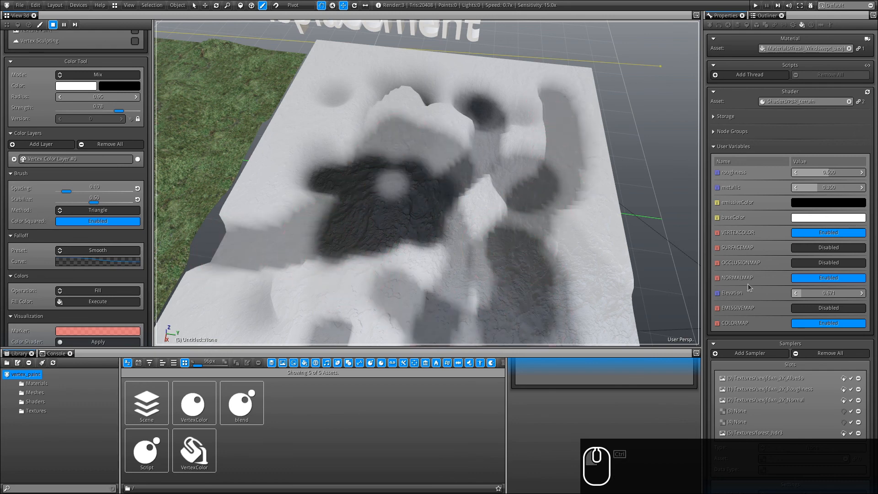
pyautogui.click(98, 301)
pyautogui.moveTo(412, 144); pyautogui.dragTo(408, 154)
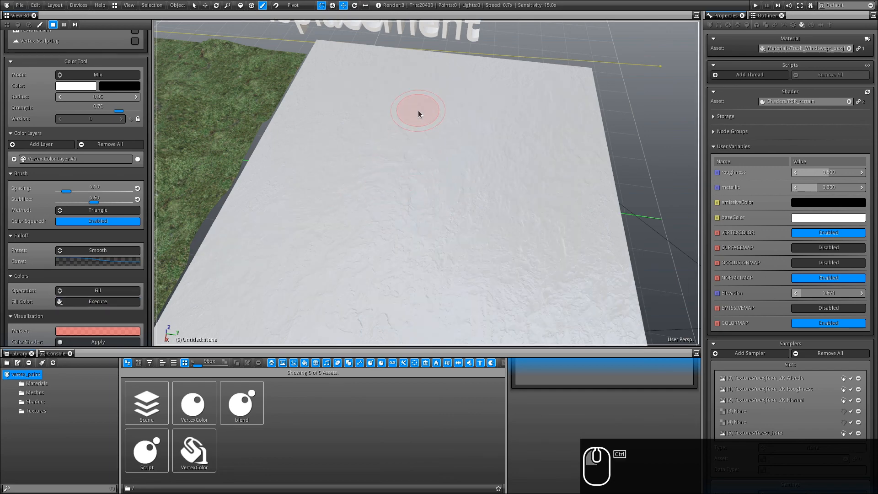
pyautogui.keyDown('ctrl'); pyautogui.moveTo(398, 191); pyautogui.dragTo(371, 296); pyautogui.keyUp('ctrl')
pyautogui.keyDown('ctrl'); pyautogui.moveTo(513, 119); pyautogui.dragTo(493, 302); pyautogui.keyUp('ctrl')
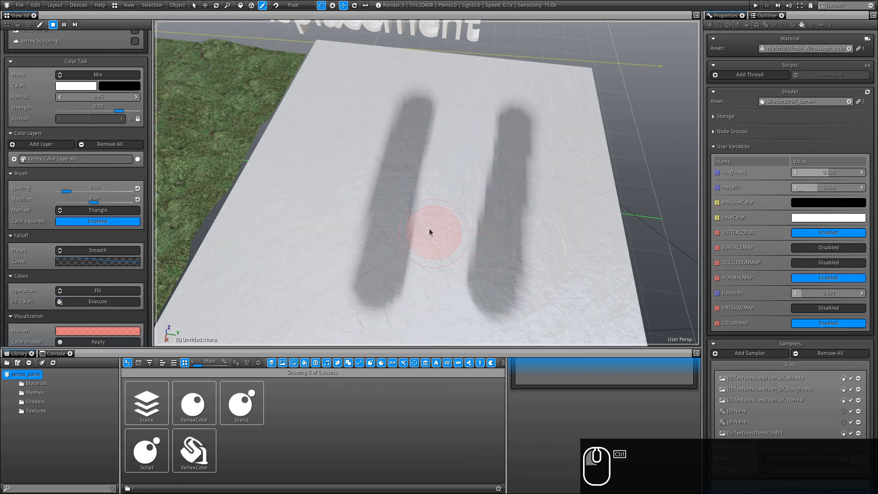
# Lower the snow material's Elevation variable to about 0.335 to make the two trenches shallower
pyautogui.moveTo(429, 228)
pyautogui.keyDown('alt'); pyautogui.mouseDown()
pyautogui.moveTo(268, 129)
pyautogui.moveTo(372, 180)
pyautogui.moveTo(568, 304)
pyautogui.mouseUp(); pyautogui.keyUp('alt')
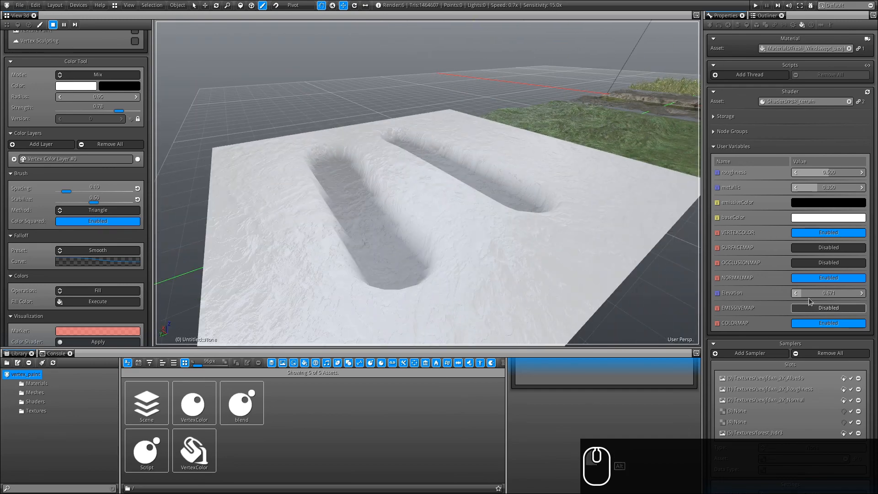
pyautogui.click(803, 292)
pyautogui.moveTo(803, 292); pyautogui.dragTo(796, 292, button='right')
pyautogui.keyDown('alt'); pyautogui.moveTo(371, 205); pyautogui.dragTo(447, 204); pyautogui.keyUp('alt')
pyautogui.scroll(-4, 447, 204)
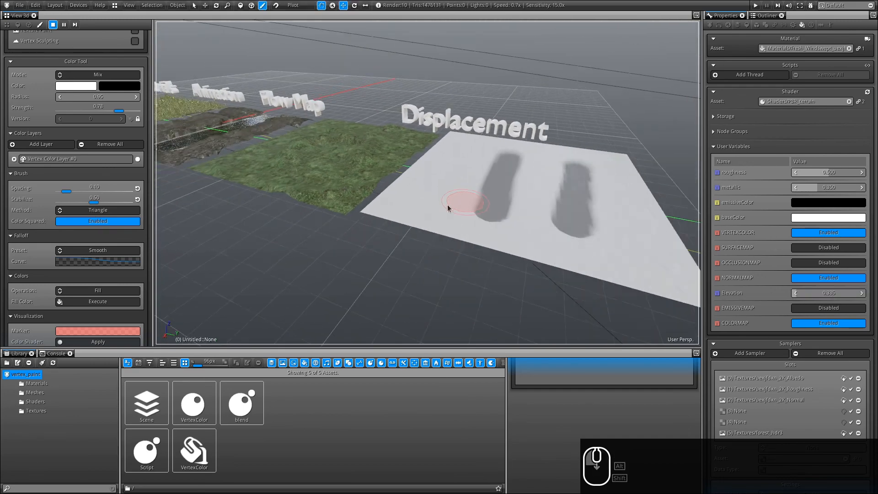
pyautogui.keyDown('alt'); pyautogui.keyDown('shift'); pyautogui.moveTo(326, 182); pyautogui.dragTo(311, 250); pyautogui.keyUp('shift'); pyautogui.keyUp('alt')
pyautogui.scroll(-2, 334, 179)
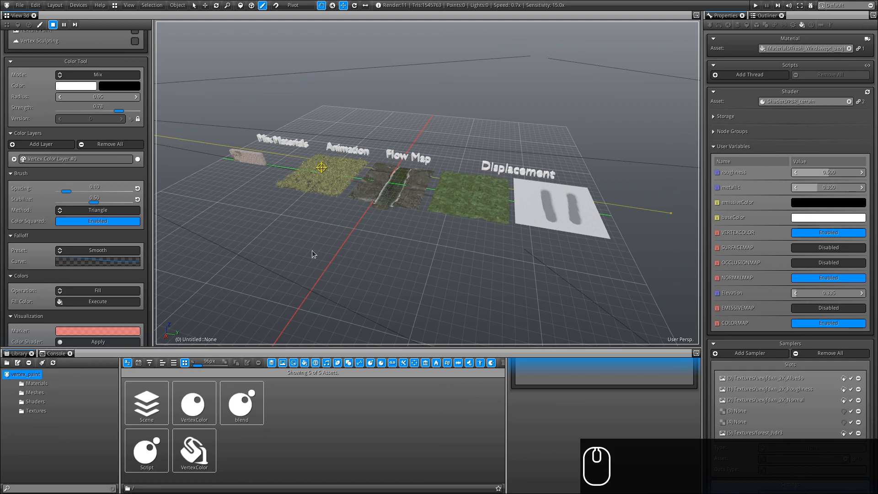